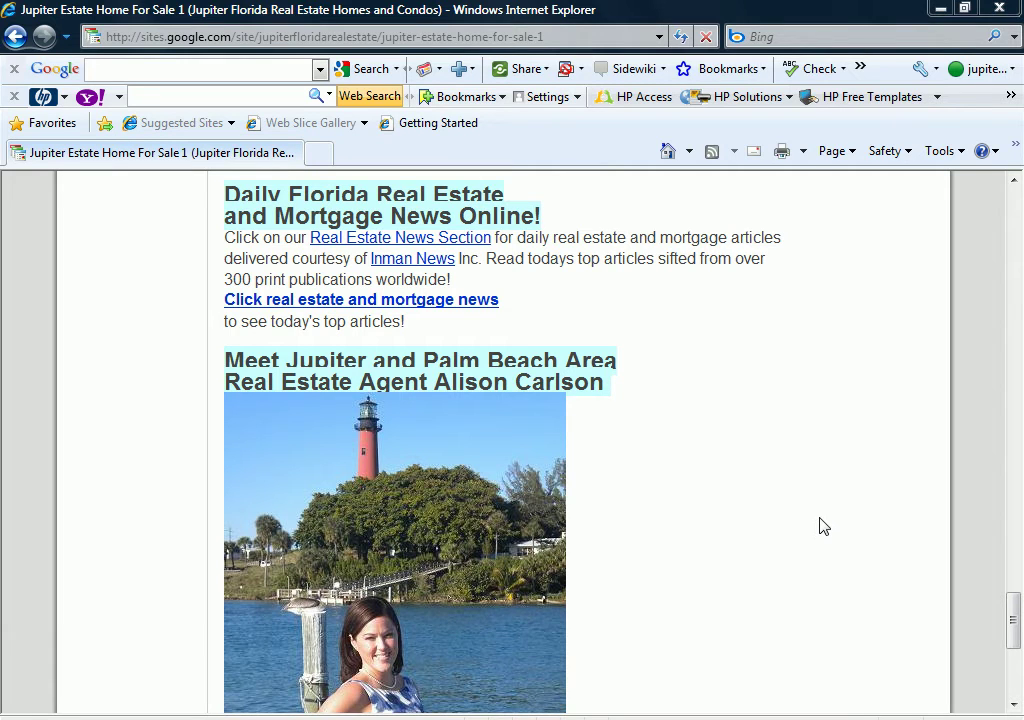
# Step: Copy the entire Jupiter FL Estate Home for Sale listing, from its heading through the two website links at the end
pyautogui.scroll(2, 820, 530)
pyautogui.scroll(15, 820, 530)
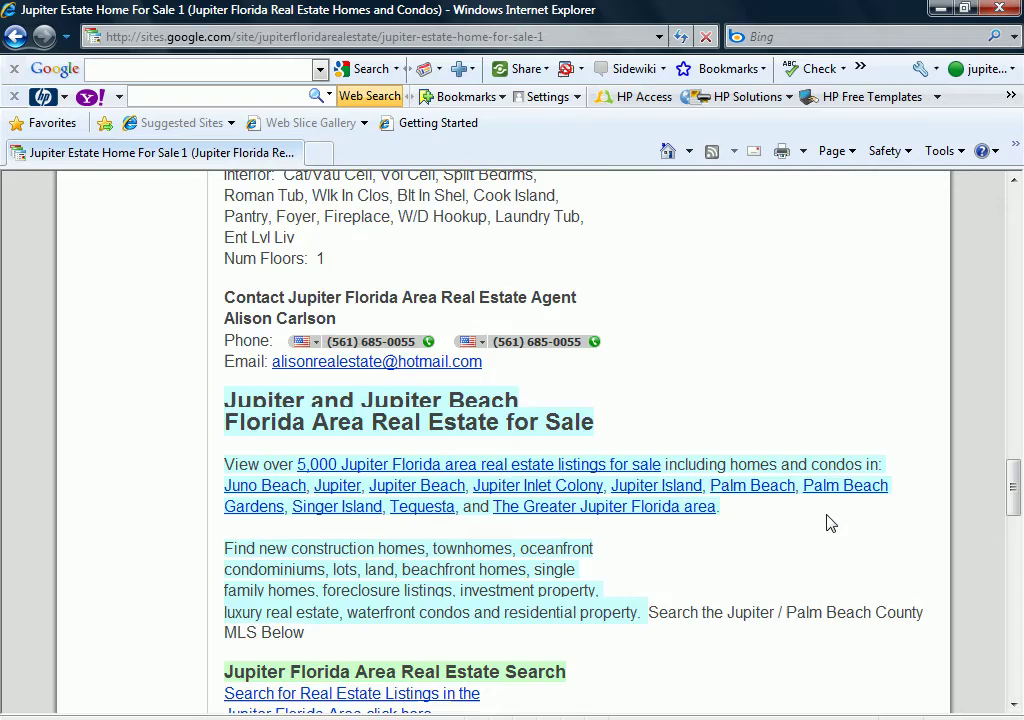
pyautogui.scroll(15, 828, 523)
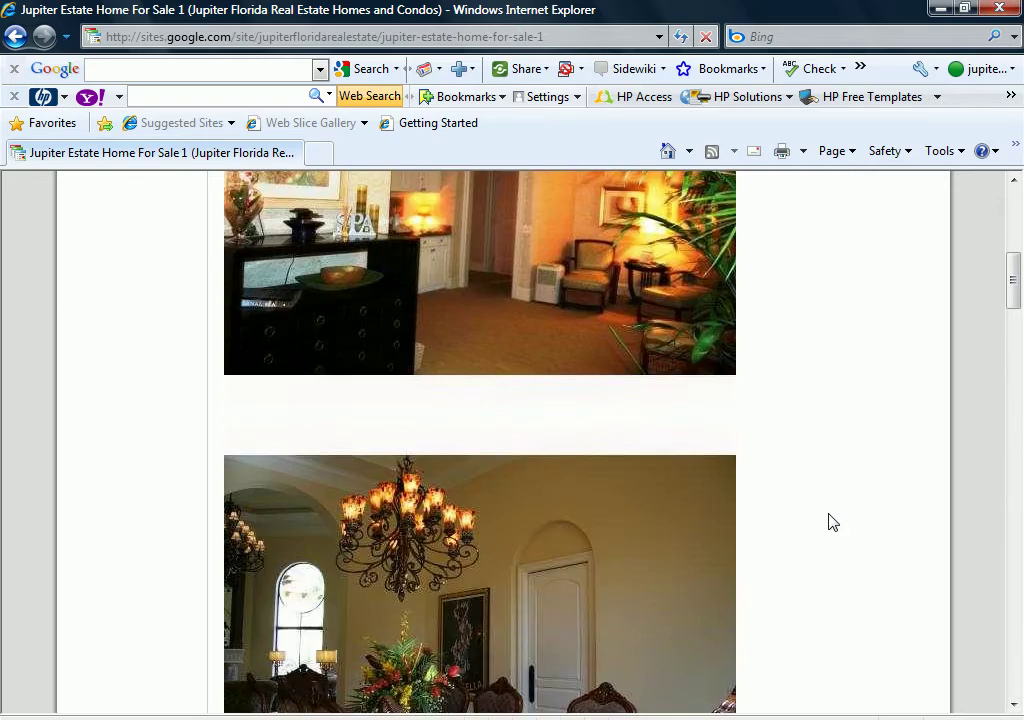
pyautogui.scroll(-3, 829, 522)
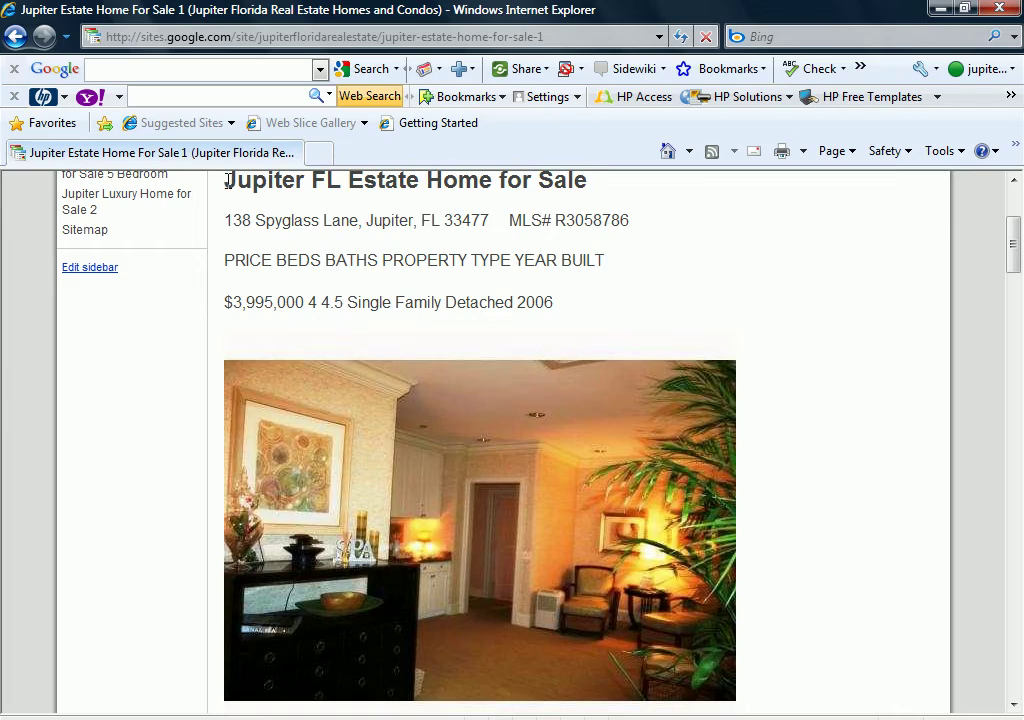
pyautogui.moveTo(228, 180); pyautogui.dragTo(579, 554)
pyautogui.rightClick(514, 407)
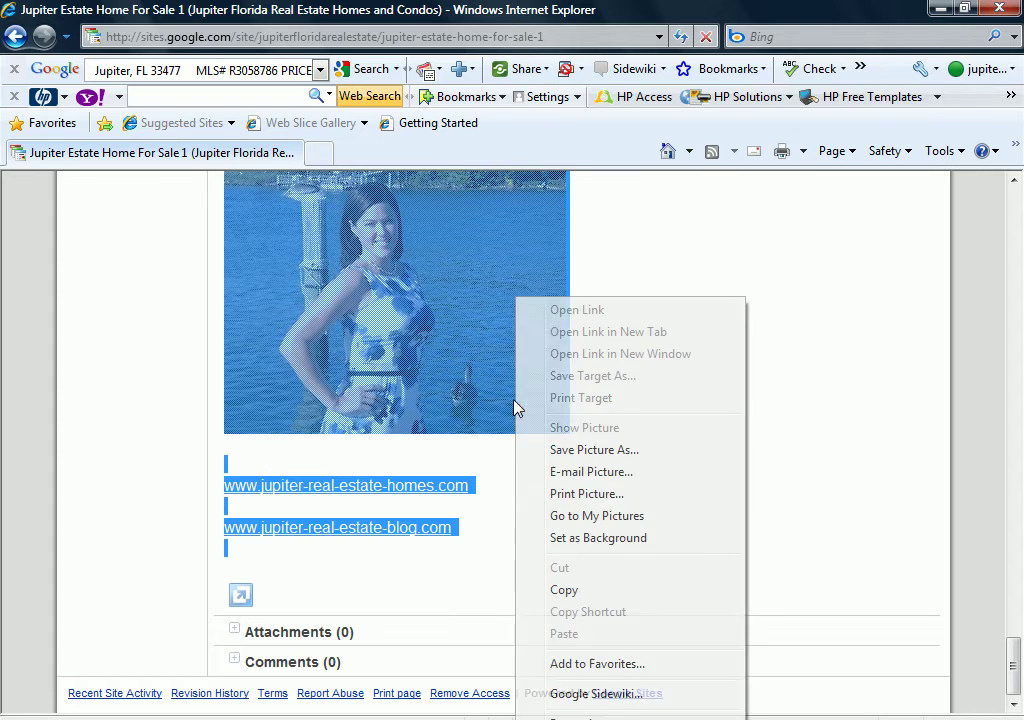
pyautogui.click(563, 590)
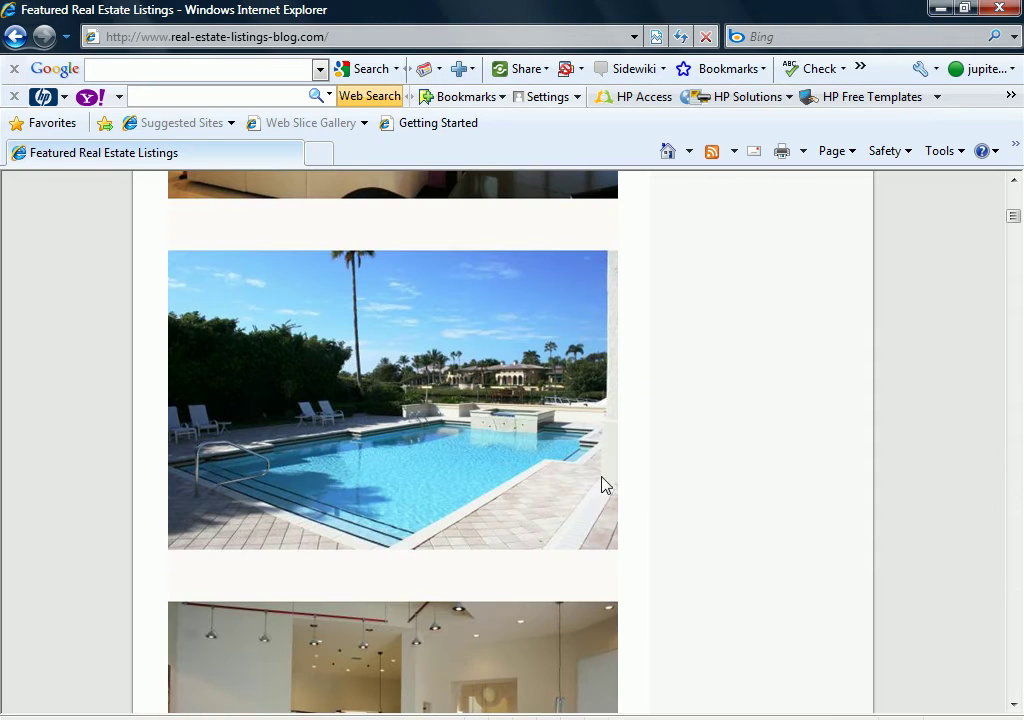
# Step: Open the site administration area of the Featured Real Estate Listings blog
pyautogui.scroll(3, 683, 476)
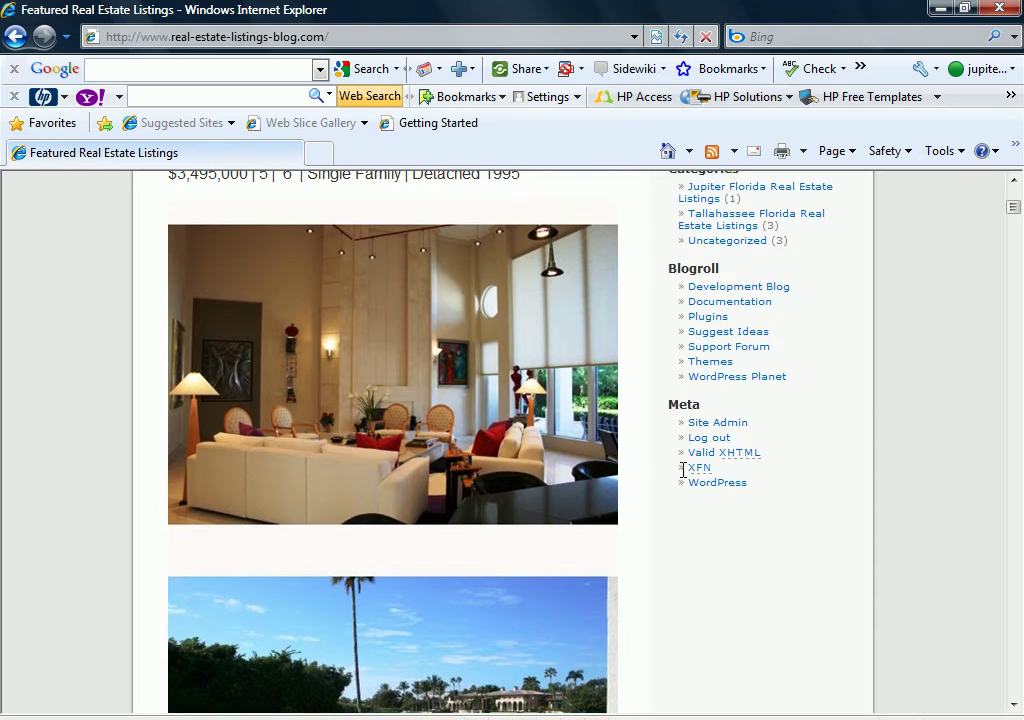
pyautogui.scroll(3, 683, 470)
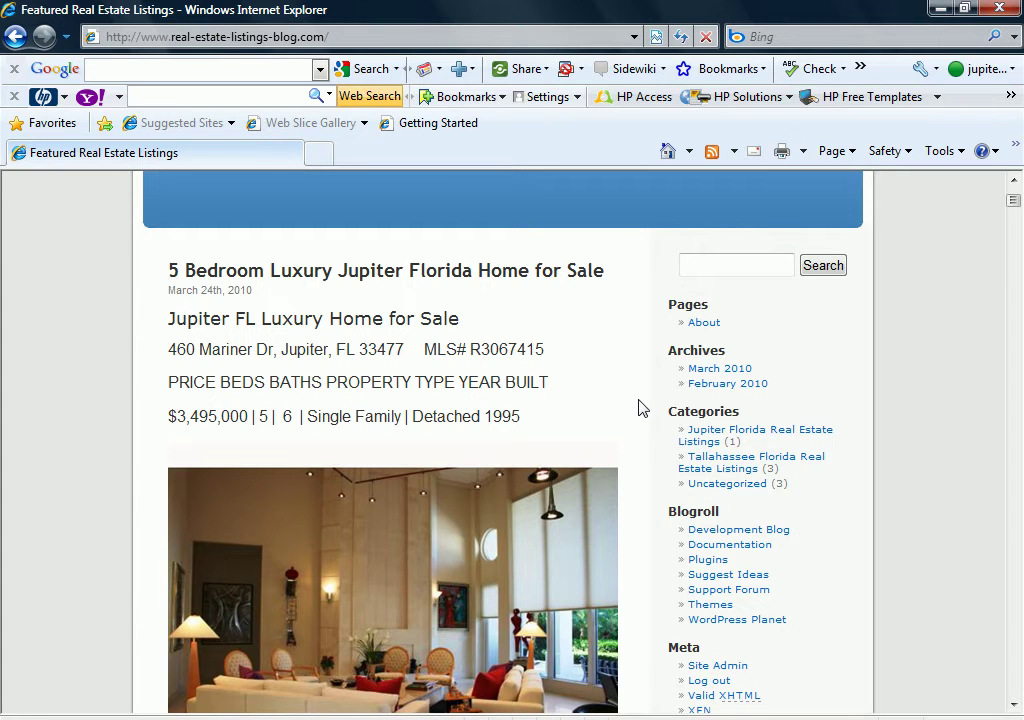
pyautogui.scroll(-3, 642, 407)
pyautogui.click(729, 426)
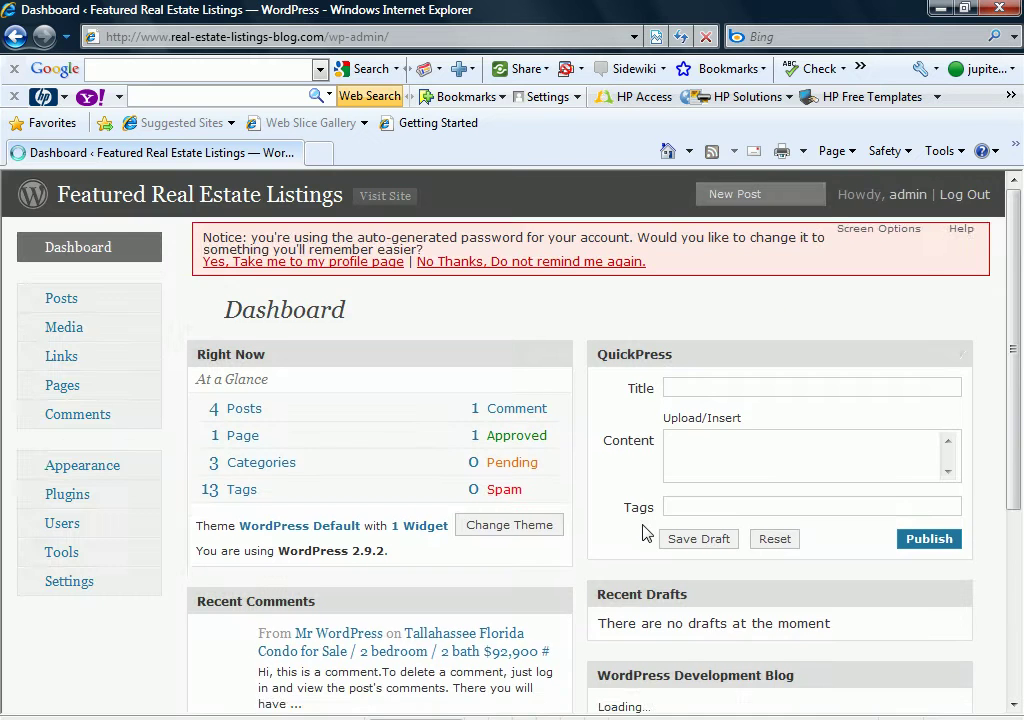
# Step: Start a new blog post from the site's posts section
pyautogui.scroll(-2, 642, 528)
pyautogui.scroll(2, 642, 524)
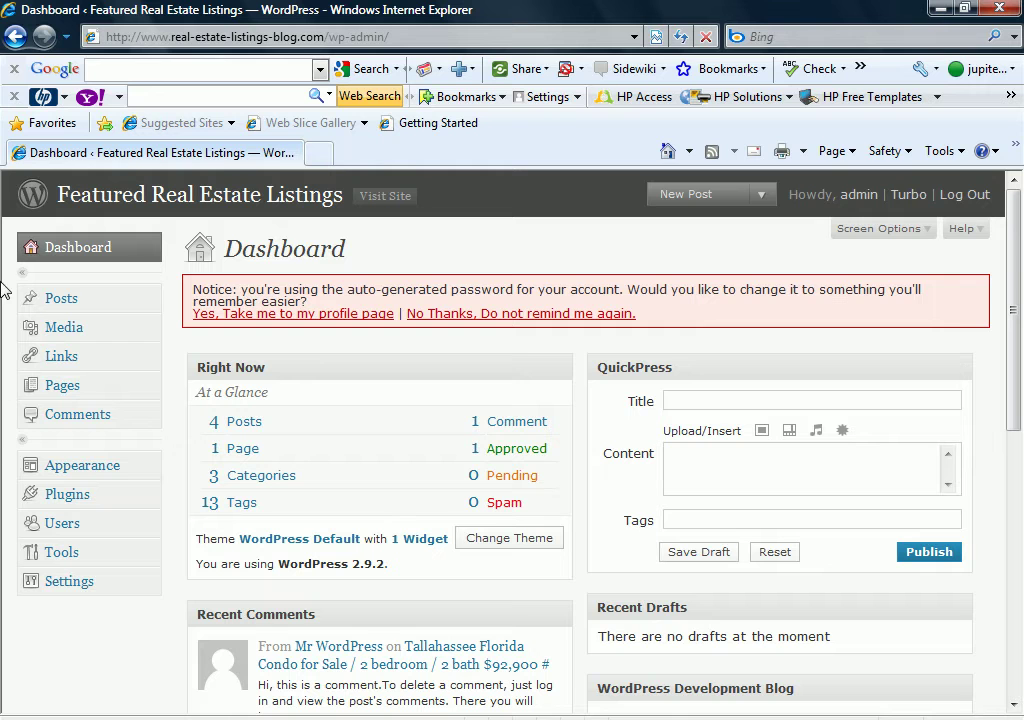
pyautogui.click(63, 300)
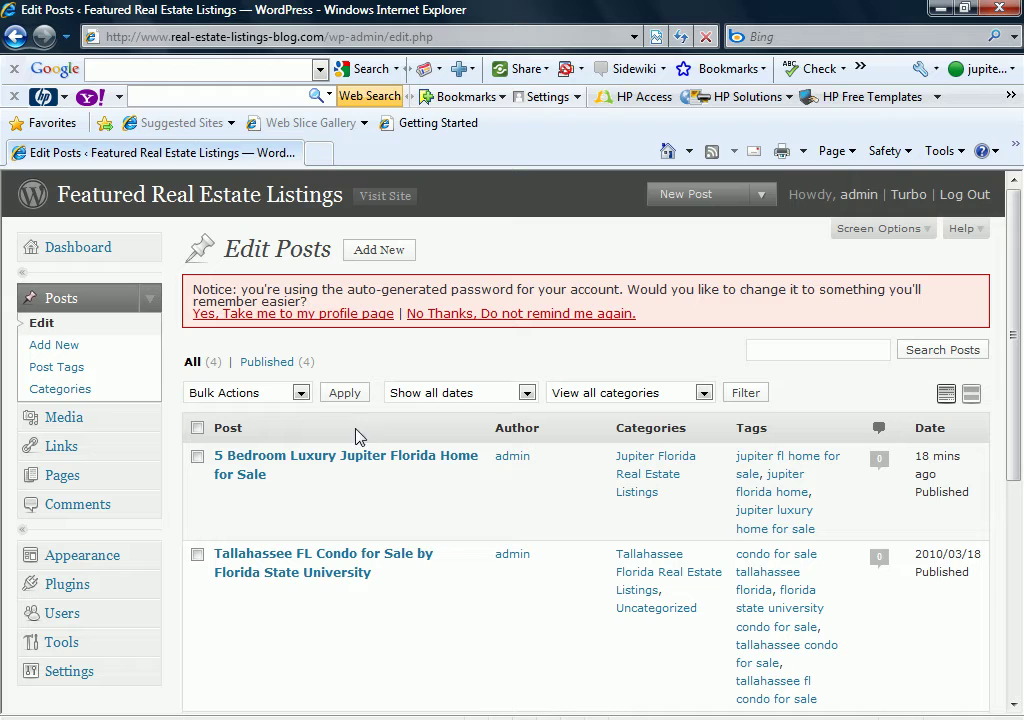
pyautogui.click(50, 344)
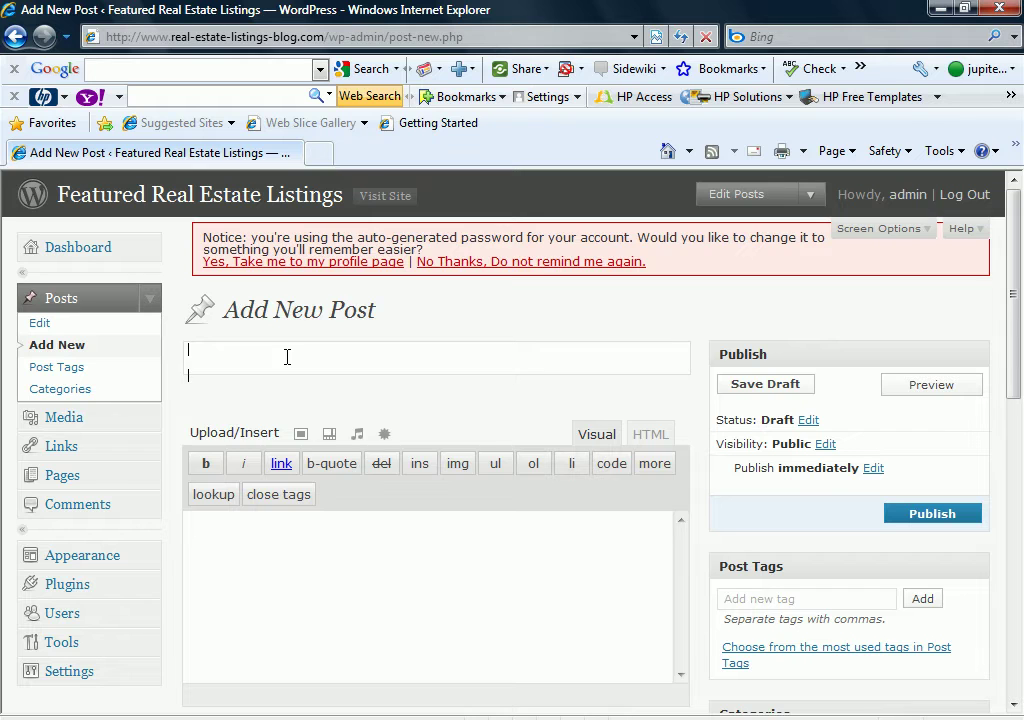
# Step: Title the new post "Jupiter Florida Estate Home for Sale"
pyautogui.write('Jupie')
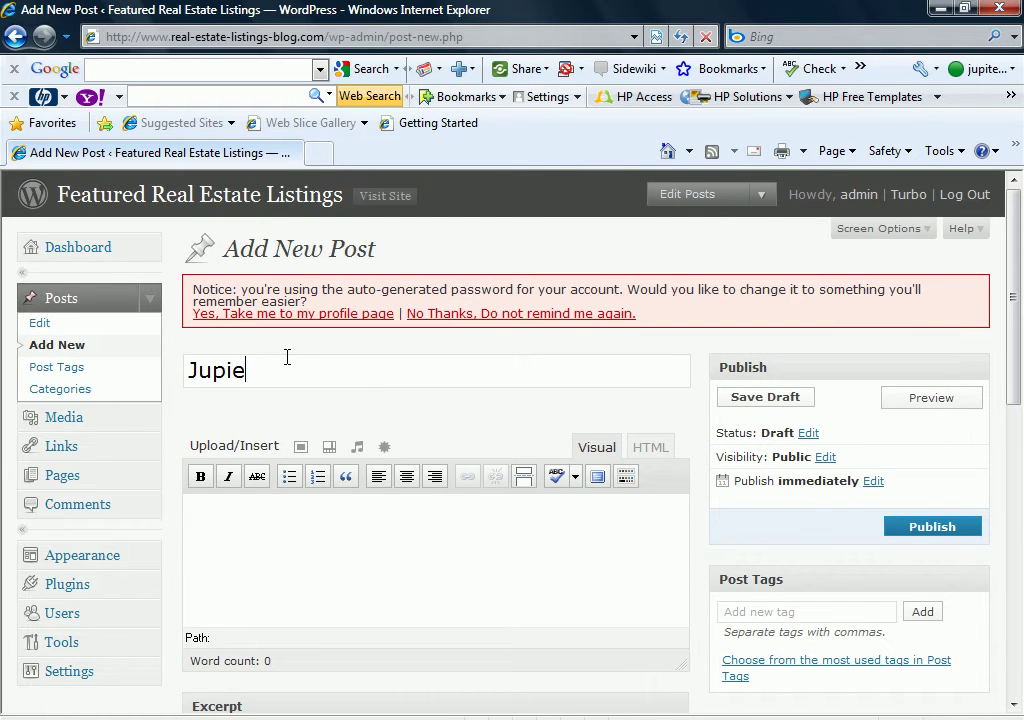
pyautogui.press('Left')
pyautogui.write('ter Florida Estatye')
pyautogui.press('BackSpace')
pyautogui.press('BackSpace')
pyautogui.press('BackSpace')
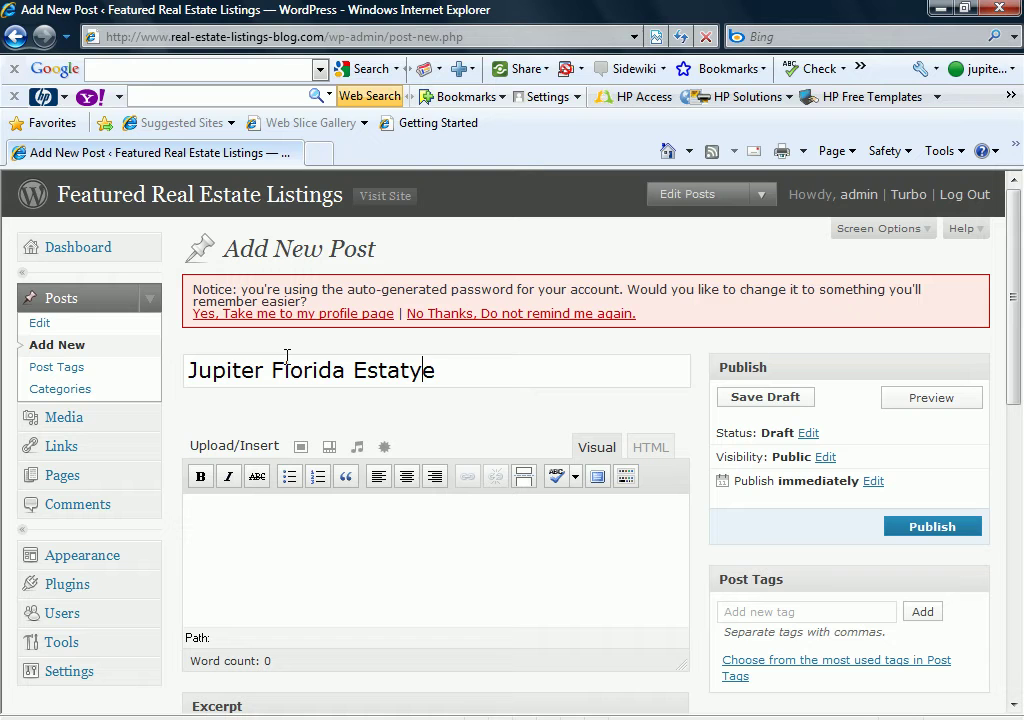
pyautogui.write('e')
pyautogui.press('Right')
pyautogui.write('Home for Sale')
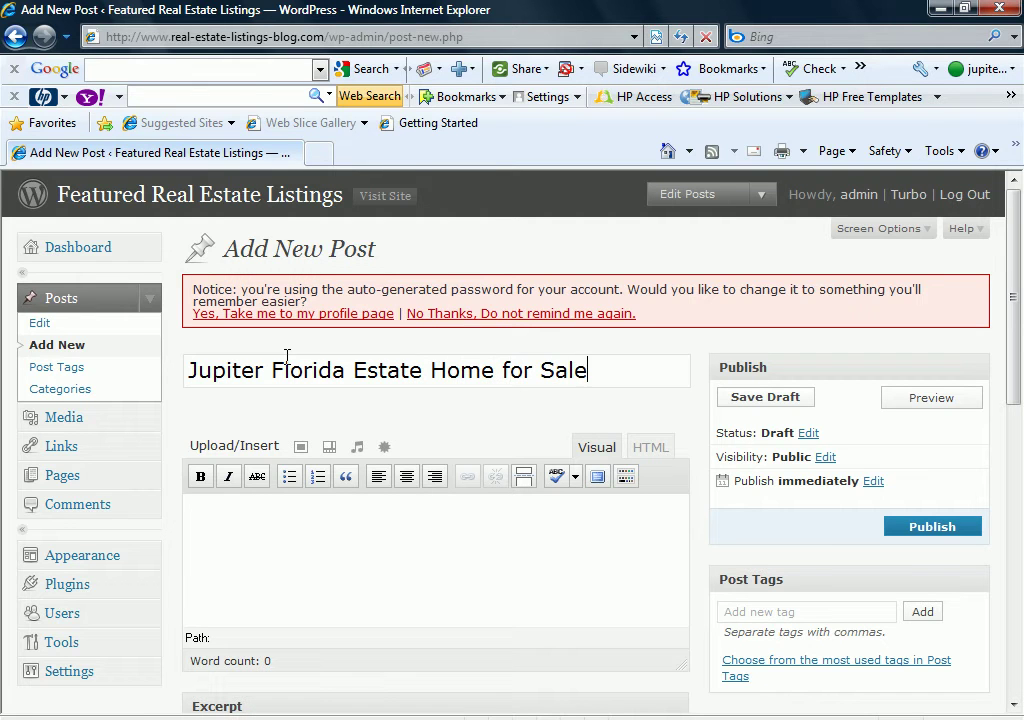
# Step: Paste the copied listing content into the post body and review it back to its opening heading
pyautogui.click(293, 538)
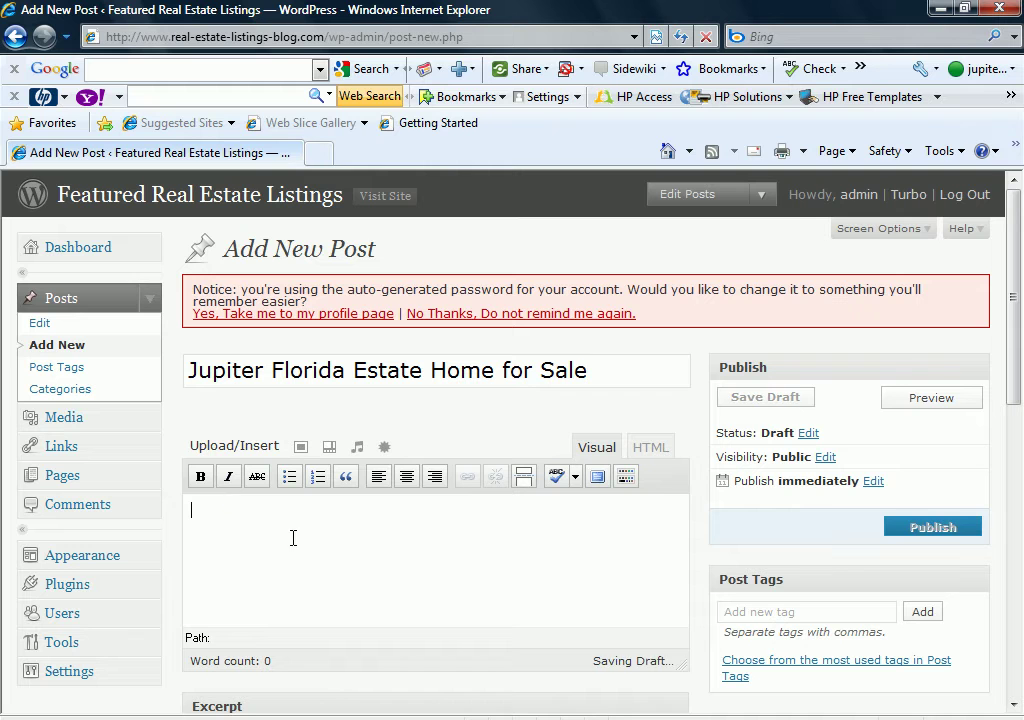
pyautogui.rightClick(293, 538)
pyautogui.click(338, 624)
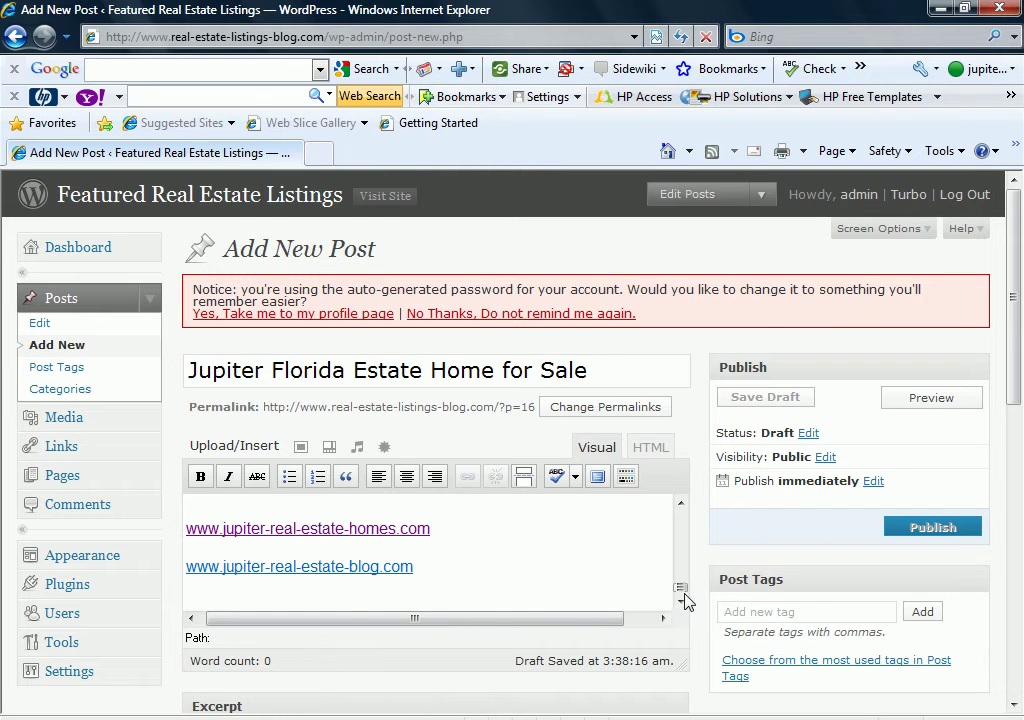
pyautogui.scroll(3, 683, 560)
pyautogui.scroll(5, 683, 540)
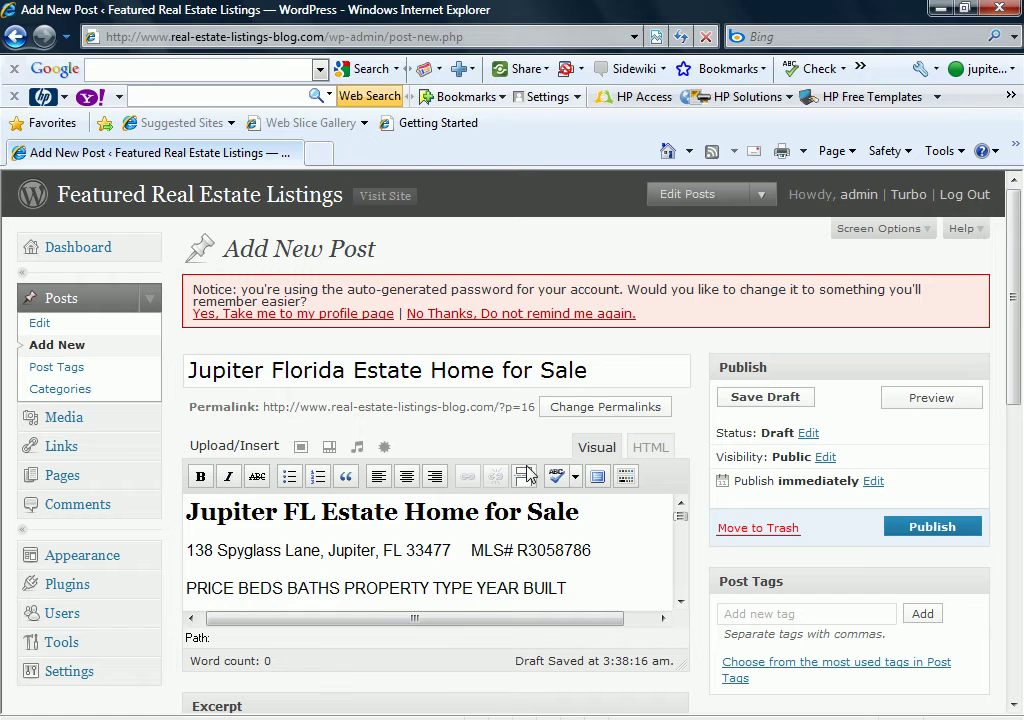
# Step: Append "| 4 Bedroom" to the post title, using the bedroom figure from the listing details
pyautogui.scroll(-2, 469, 576)
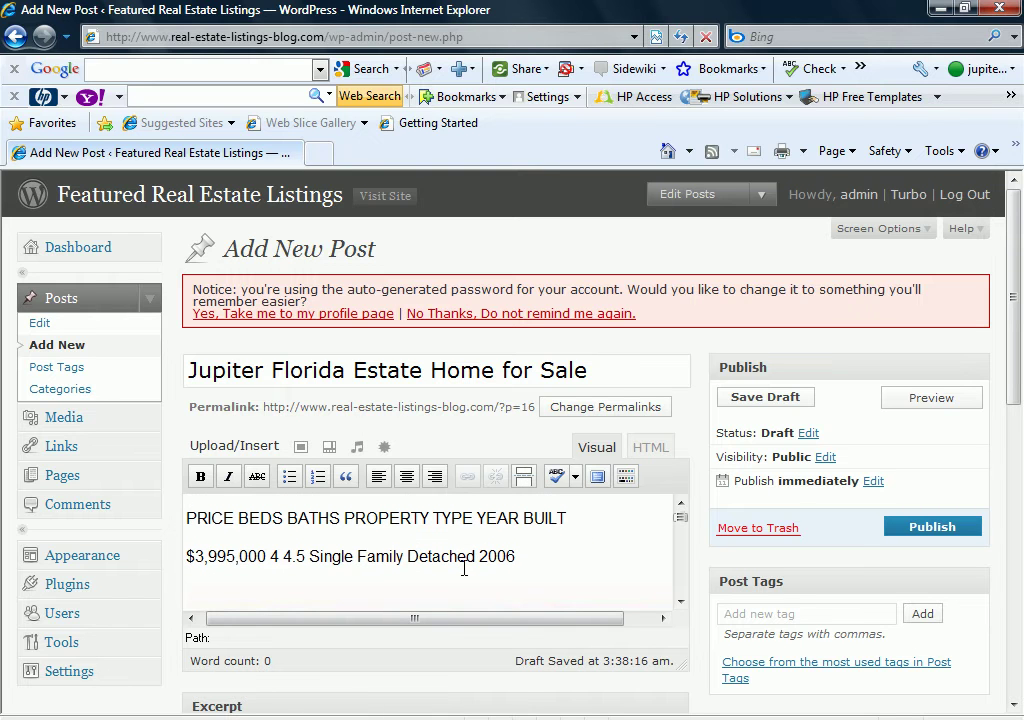
pyautogui.click(615, 375)
pyautogui.write('| $ Bedroom')
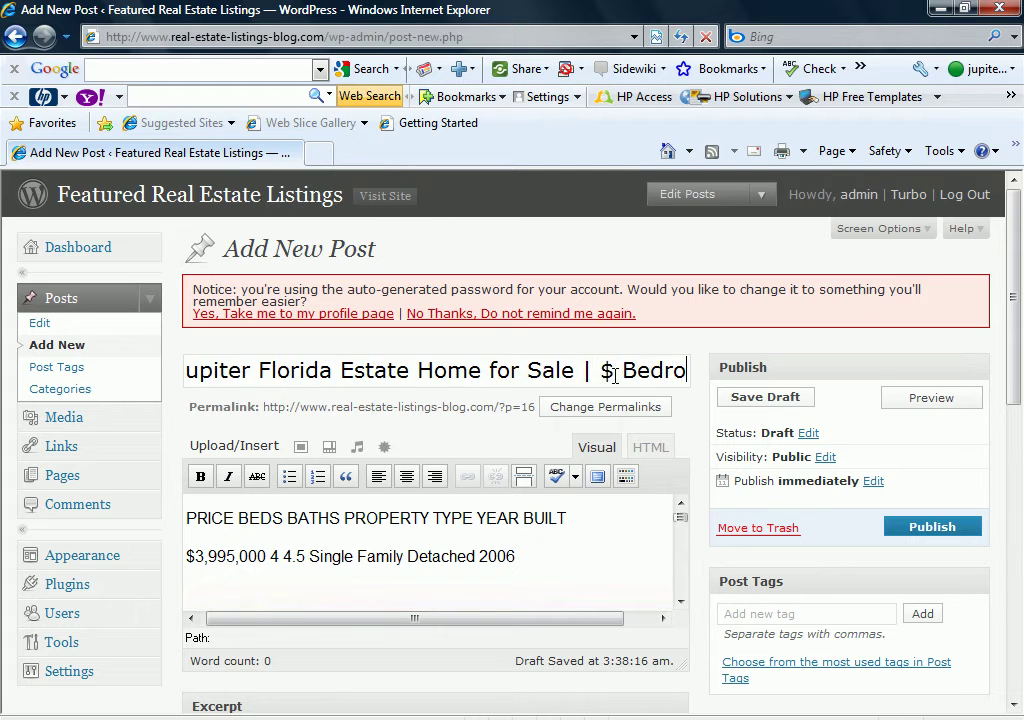
pyautogui.click(579, 372)
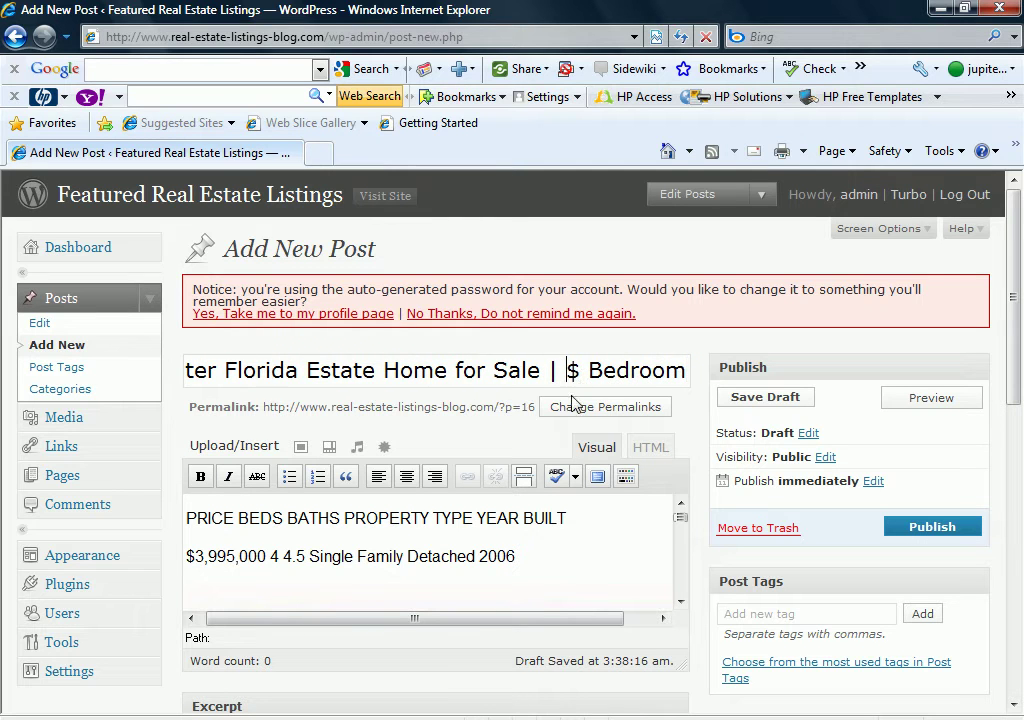
pyautogui.press('BackSpace')
pyautogui.write('4')
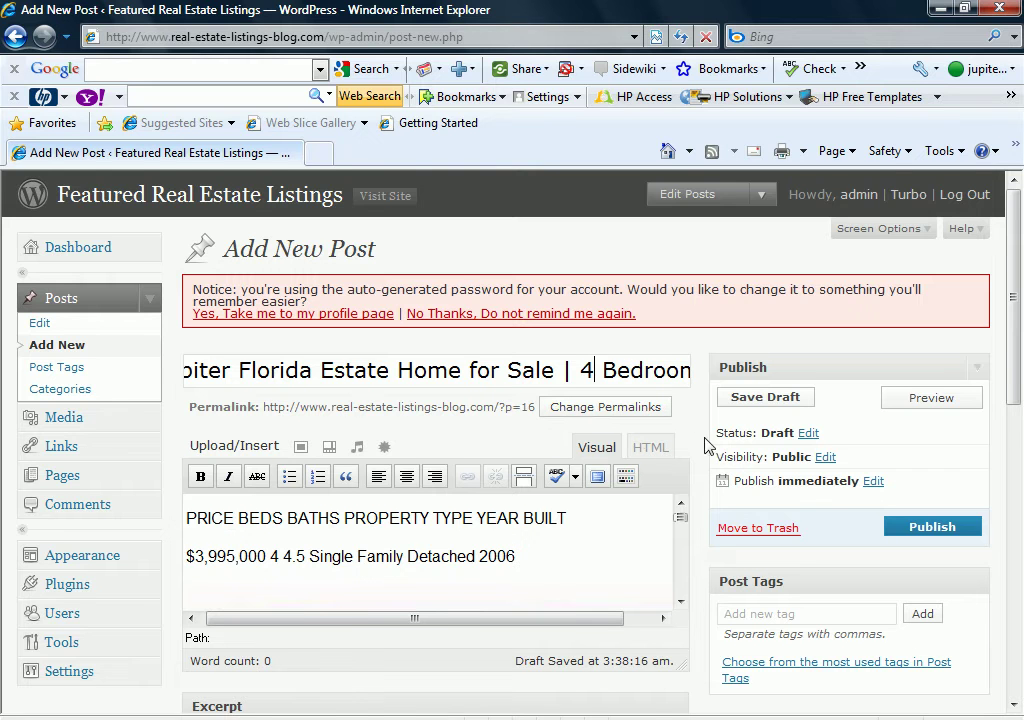
# Step: Add a new post category named "Jupiter Island Real Estate Listings"
pyautogui.scroll(-3, 709, 446)
pyautogui.scroll(-5, 718, 451)
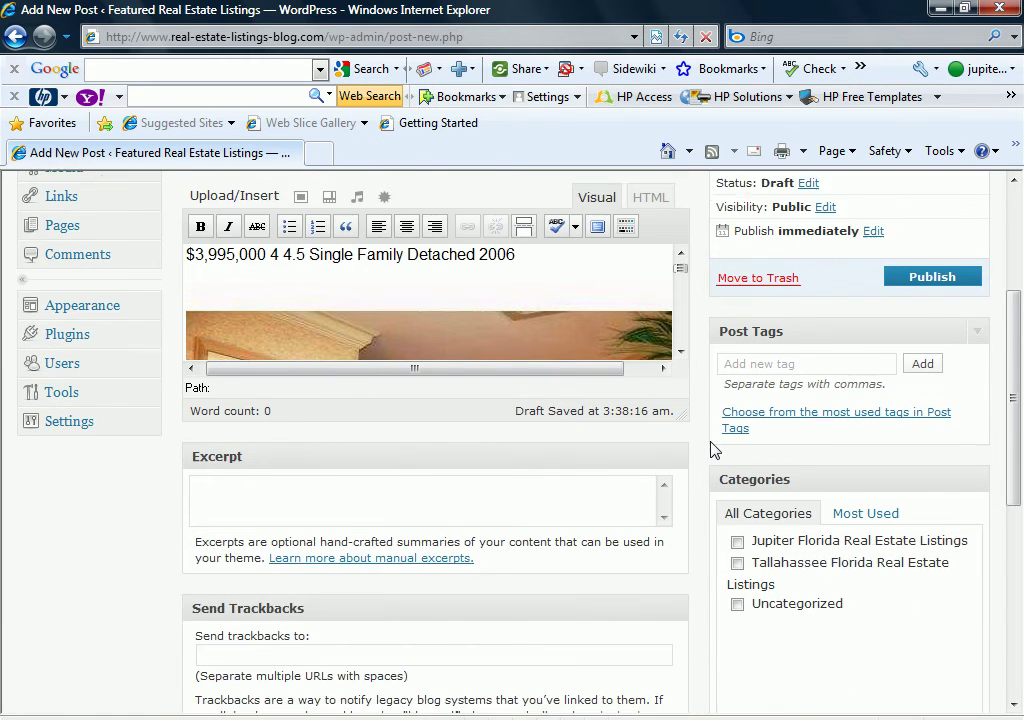
pyautogui.scroll(-3, 712, 450)
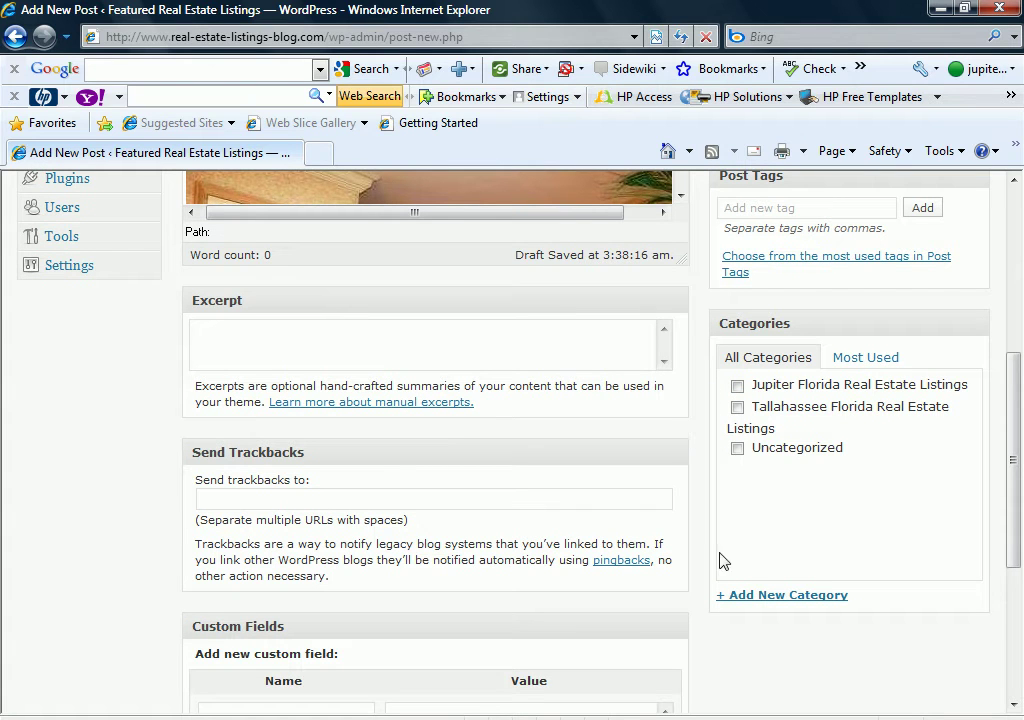
pyautogui.click(766, 596)
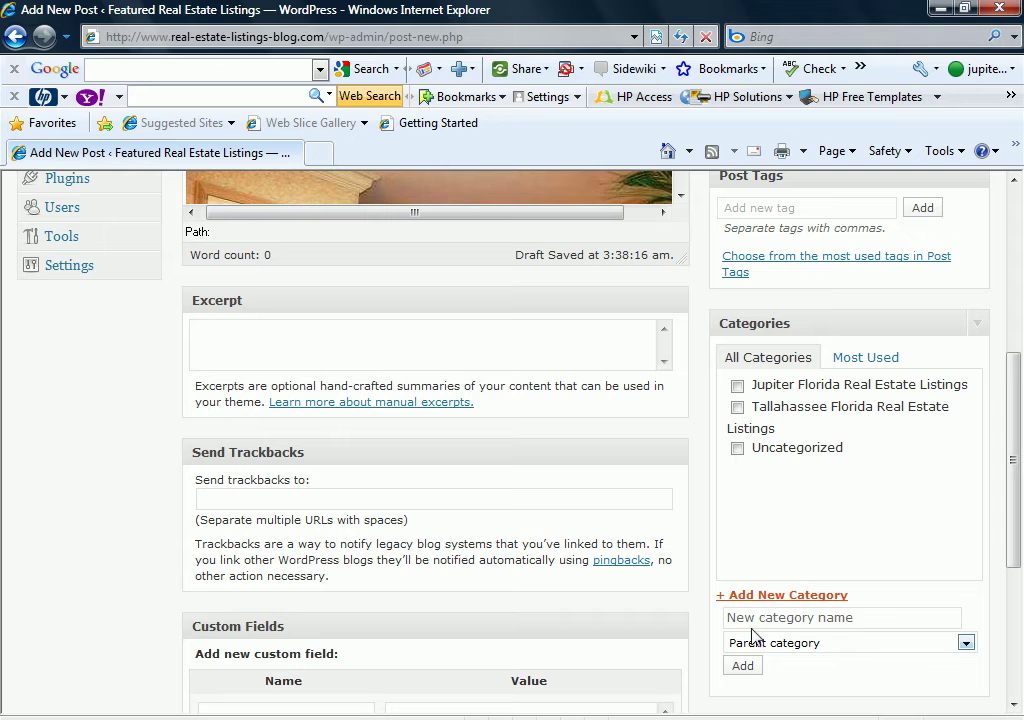
pyautogui.click(749, 621)
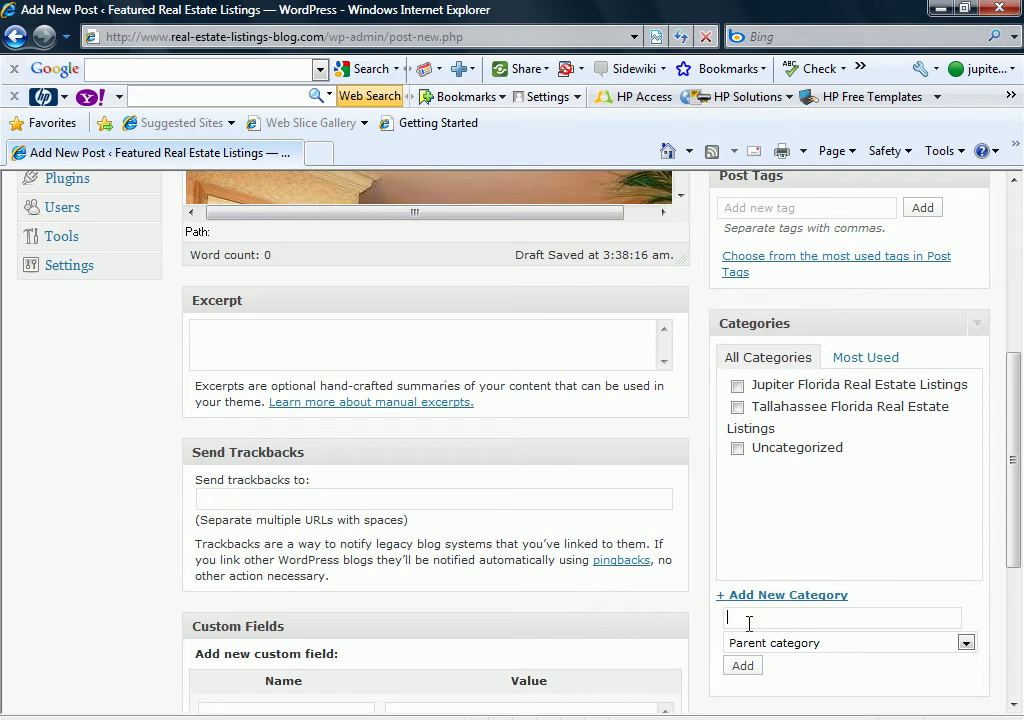
pyautogui.write('Jupiter Island Rearl Estate')
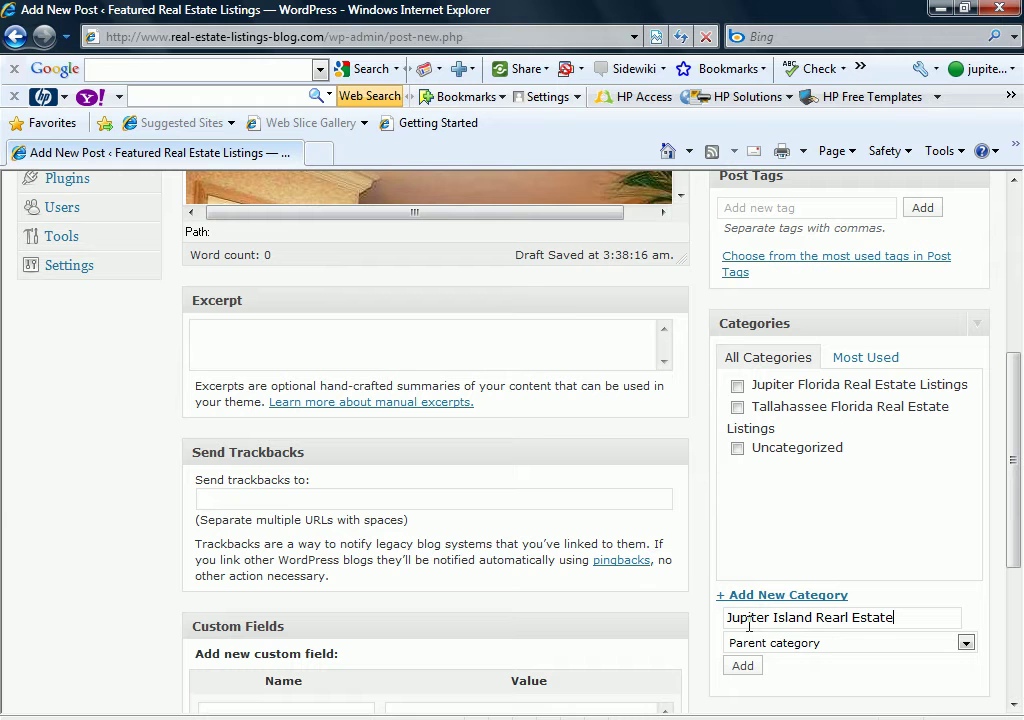
pyautogui.press('BackSpace')
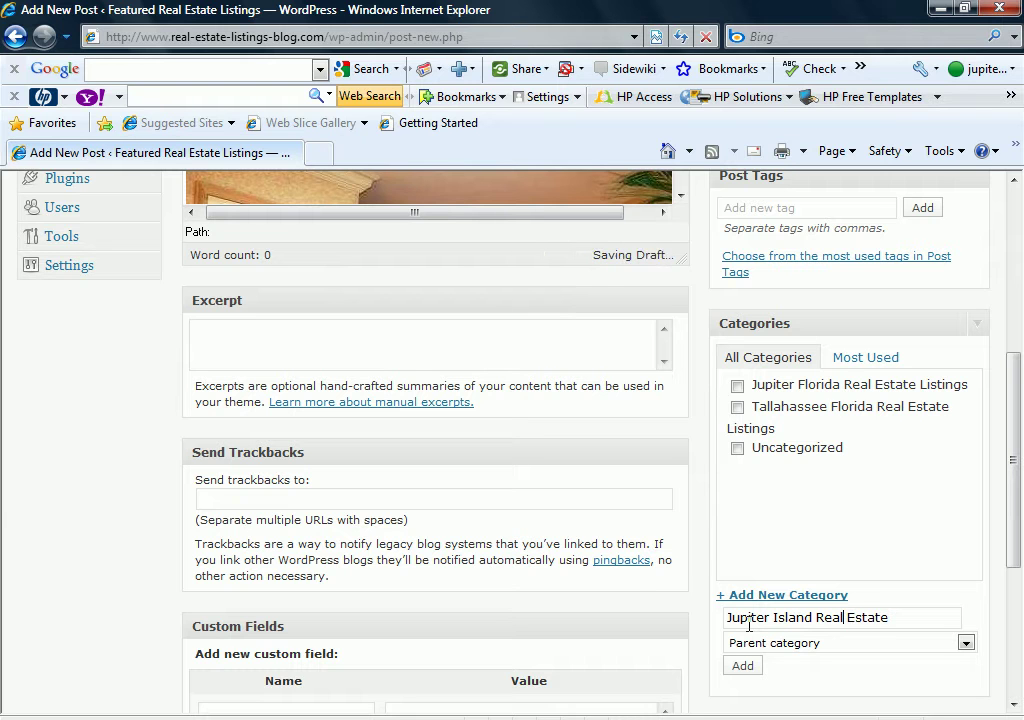
pyautogui.press('End')
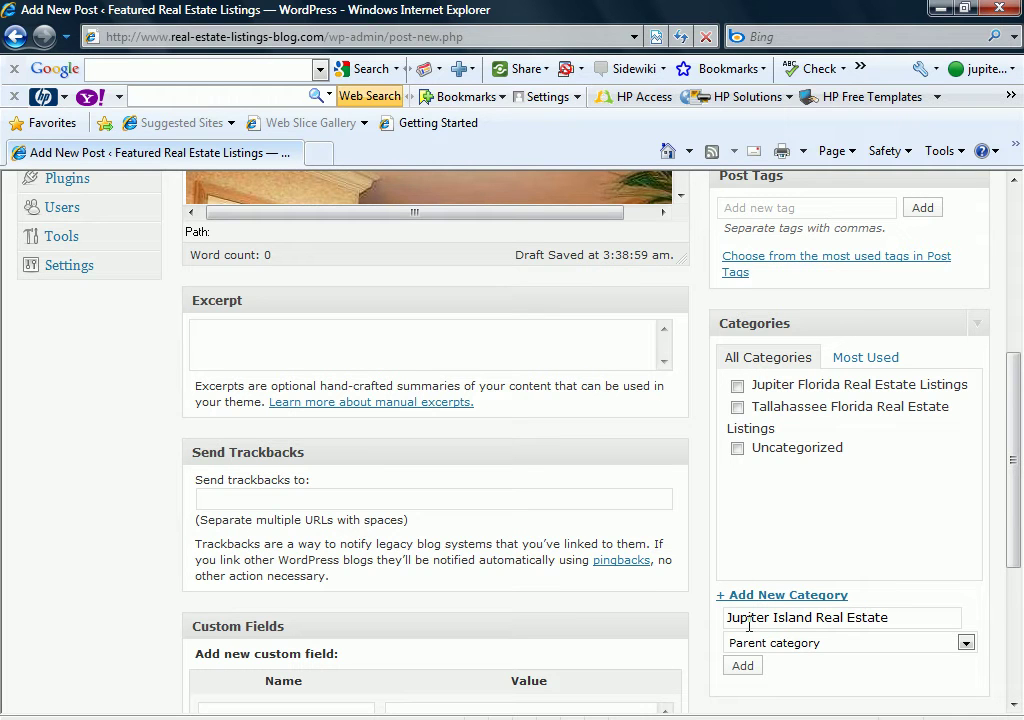
pyautogui.write('Listings')
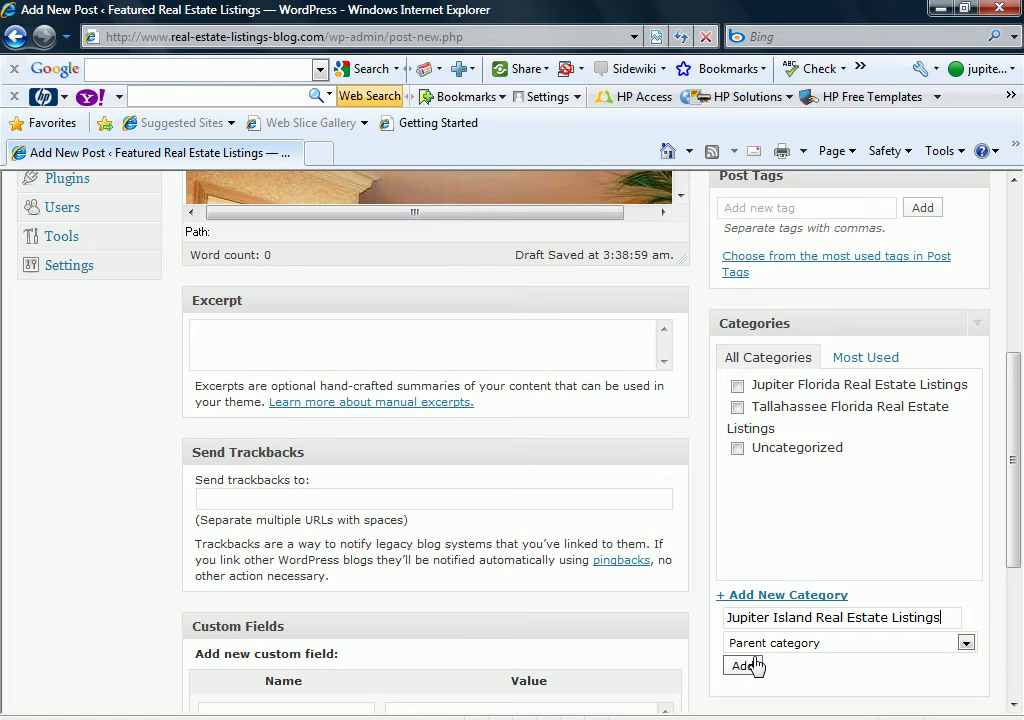
pyautogui.click(745, 666)
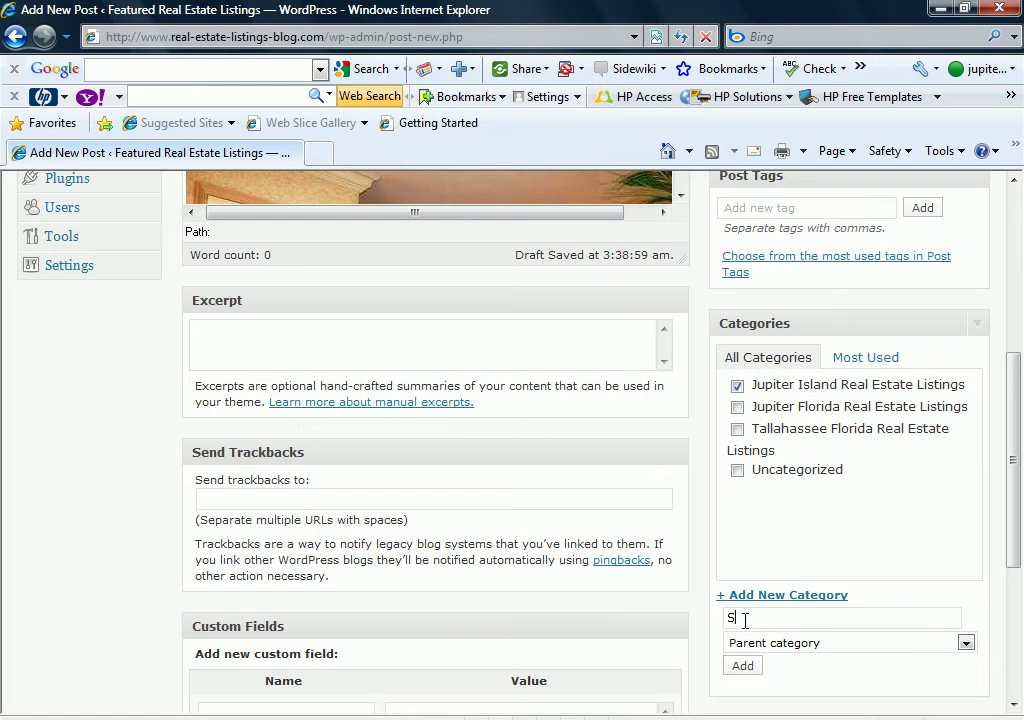
# Step: Add another post category named "Singer Island Real Estate Listings"
pyautogui.click(745, 620)
pyautogui.write('Singer Island Real E')
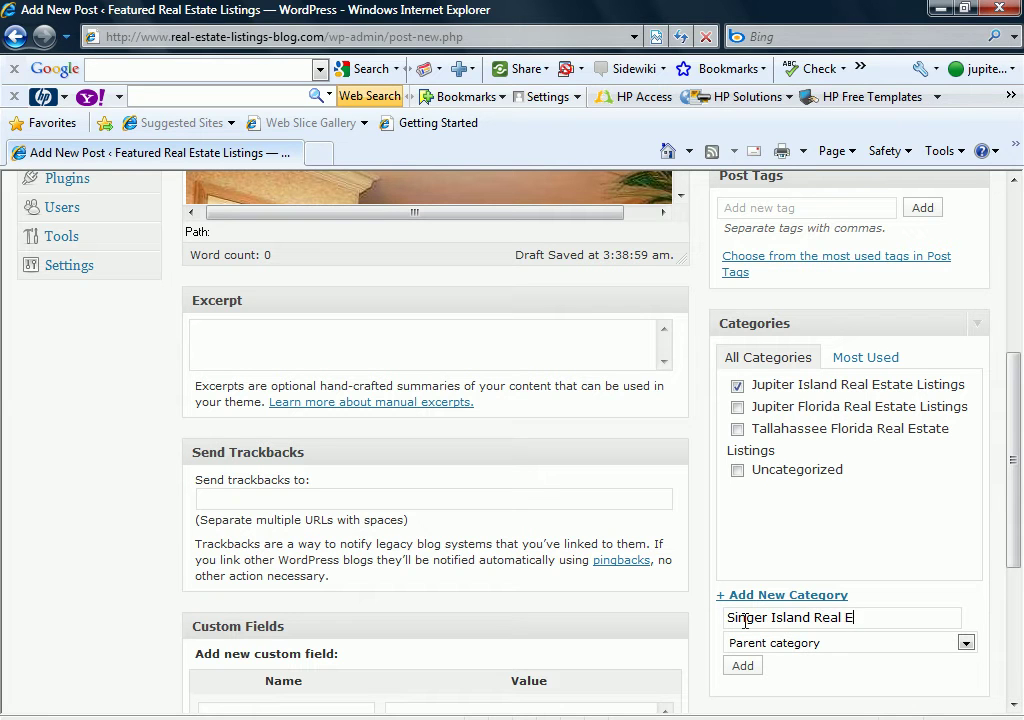
pyautogui.write('state Listings')
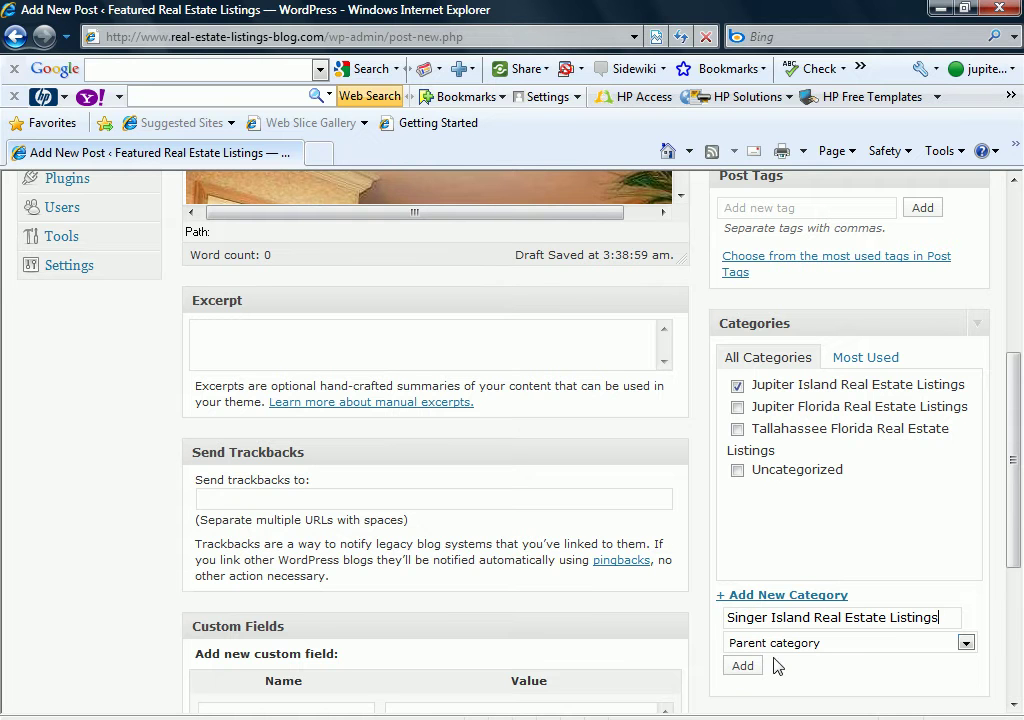
pyautogui.click(742, 666)
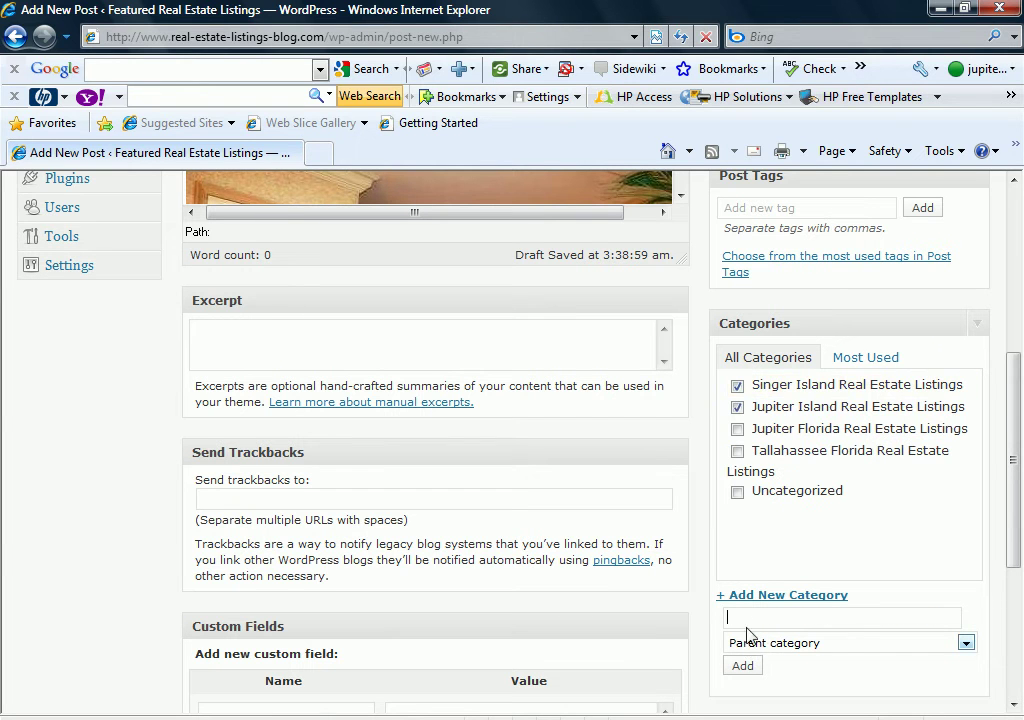
# Step: Add a new post category named "Palm Beach Gardens Real Estate Listings"
pyautogui.click(739, 617)
pyautogui.write('West')
pyautogui.press('BackSpace')
pyautogui.press('BackSpace')
pyautogui.write('Palm Beach')
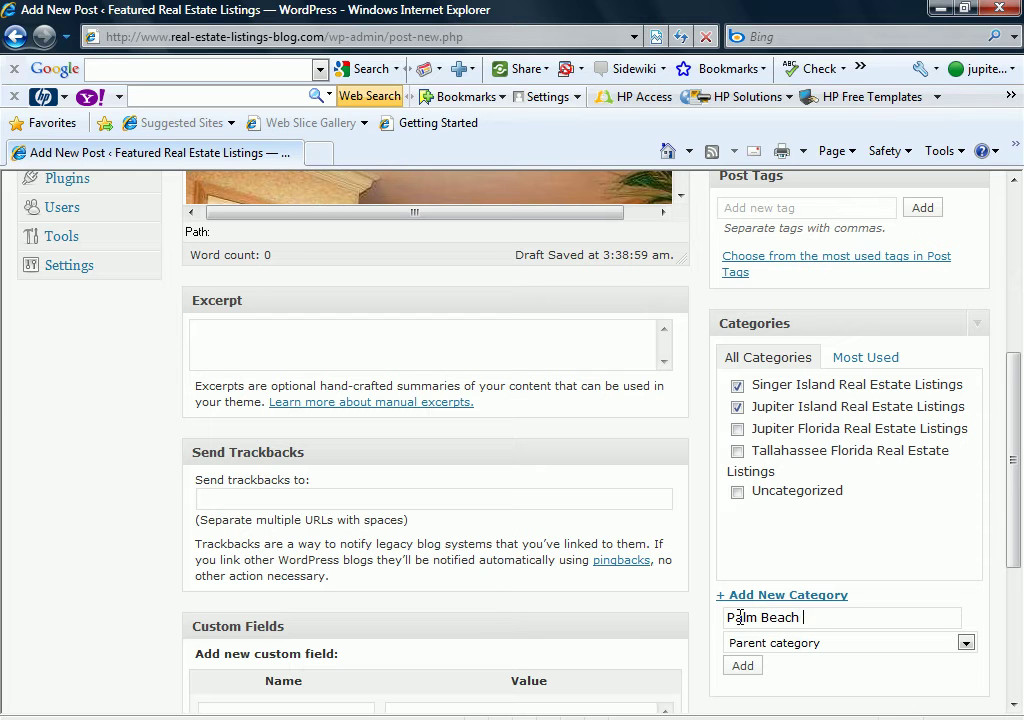
pyautogui.write(' Gardens Real Estate')
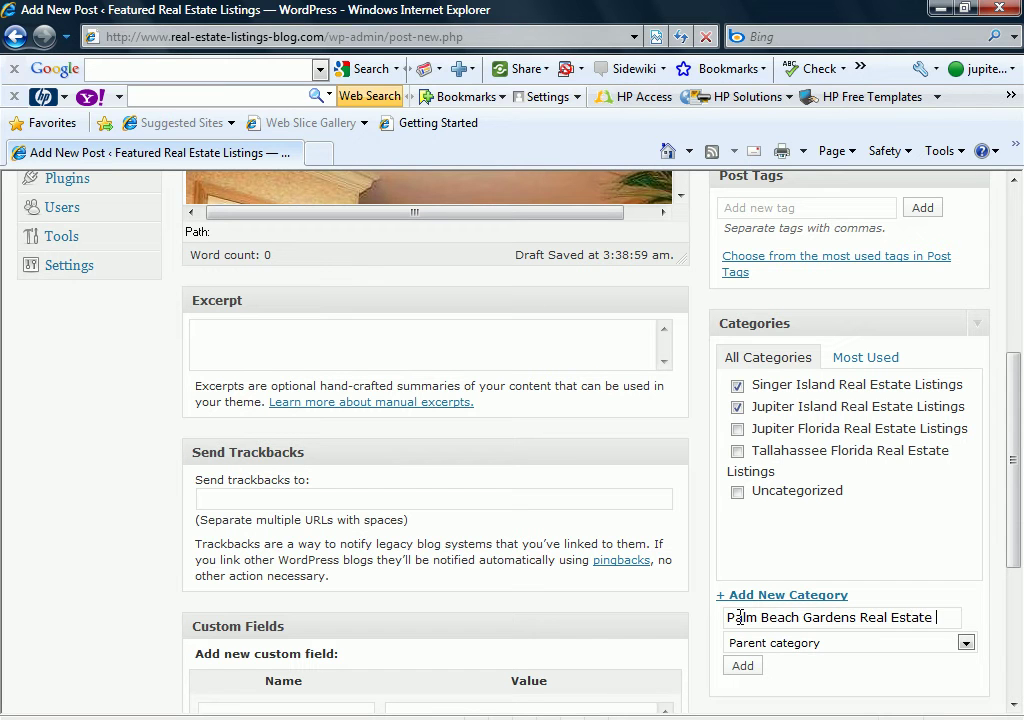
pyautogui.write(' Listings')
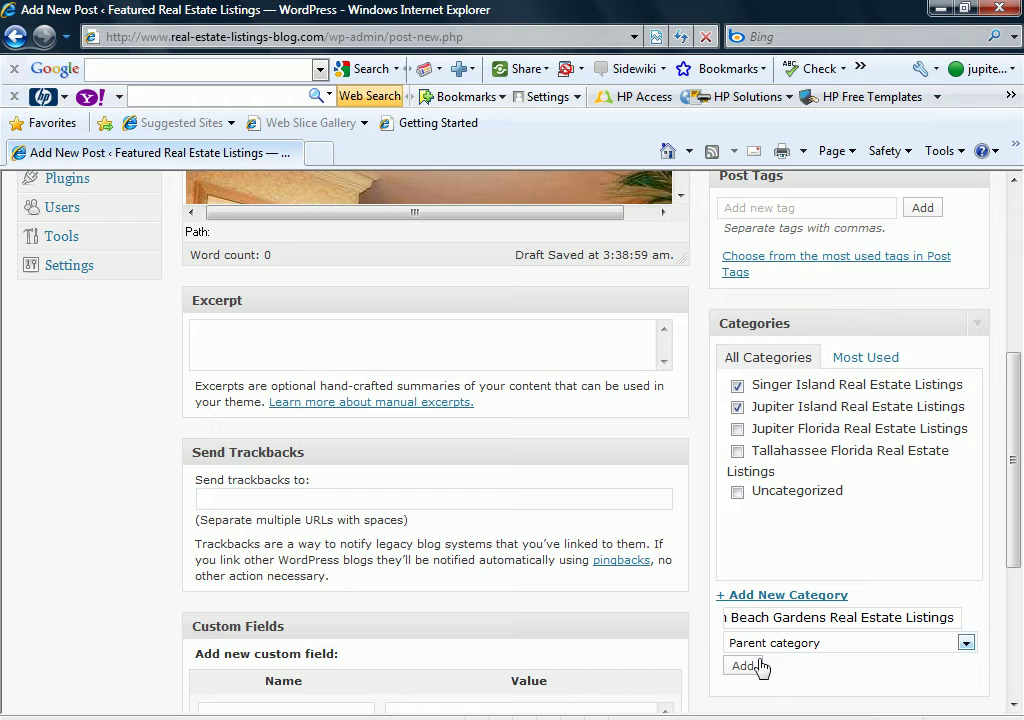
pyautogui.click(743, 667)
pyautogui.click(743, 666)
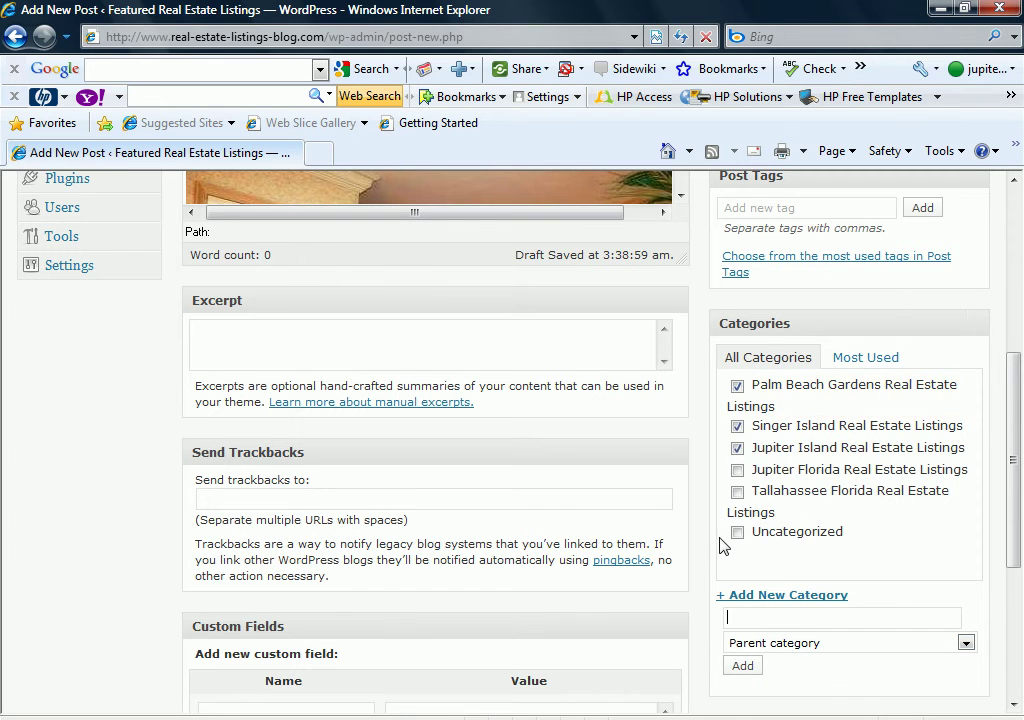
# Step: Copy "Jupiter Florida Estate Home for Sale" from the post title into the new tag entry
pyautogui.scroll(1, 718, 540)
pyautogui.scroll(5, 718, 540)
pyautogui.scroll(-3, 716, 542)
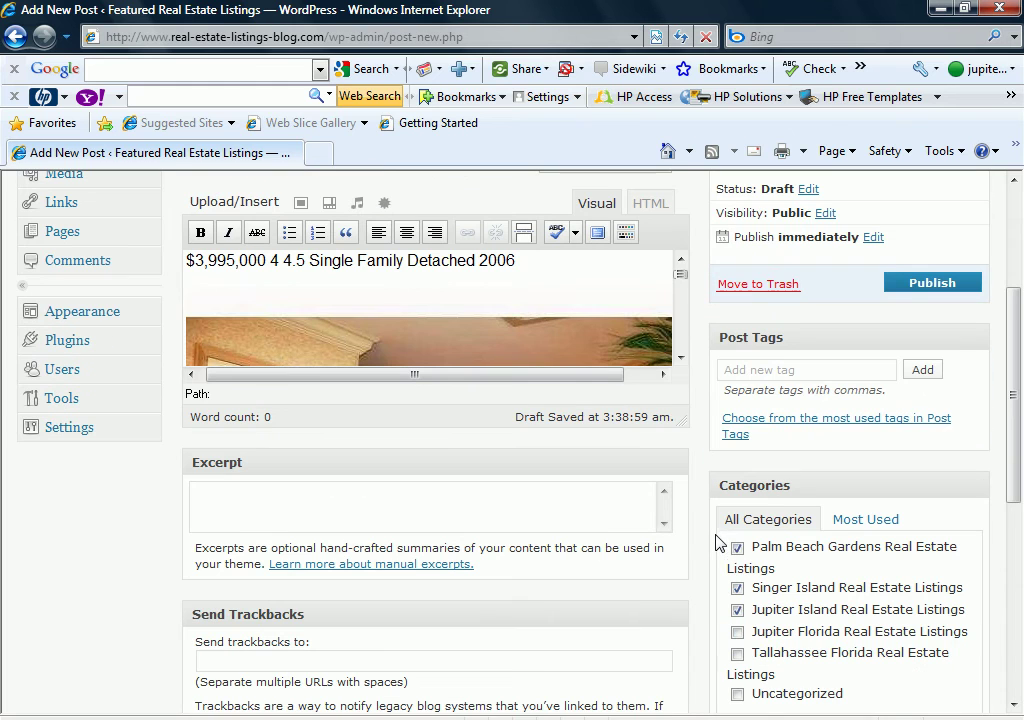
pyautogui.click(746, 368)
pyautogui.scroll(3, 739, 360)
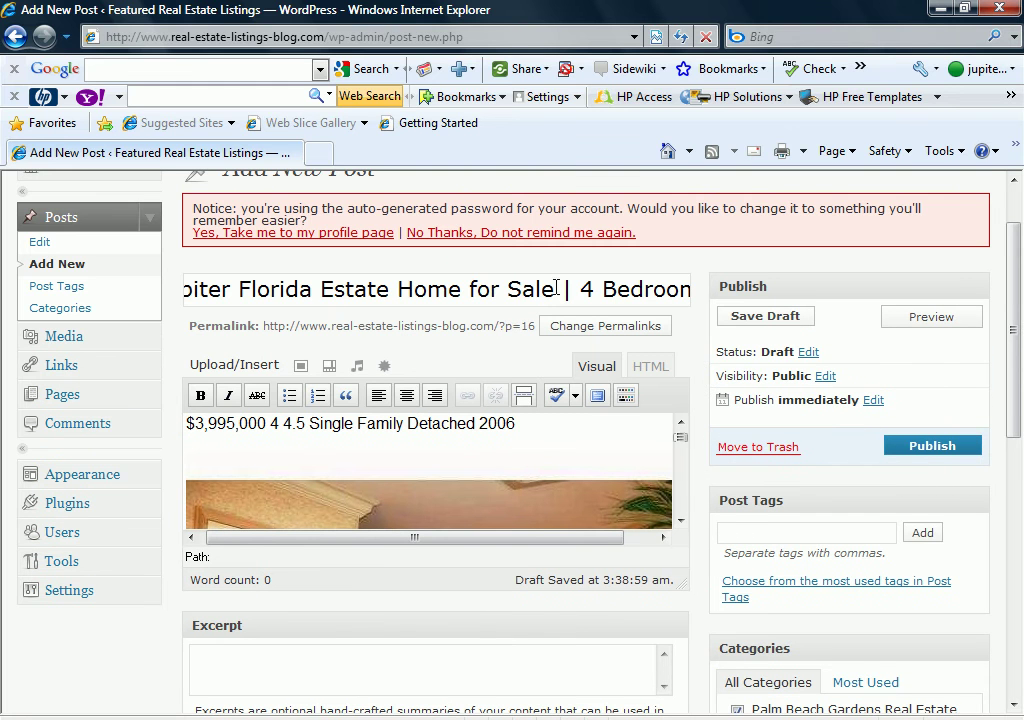
pyautogui.moveTo(588, 290); pyautogui.dragTo(182, 294)
pyautogui.rightClick(270, 289)
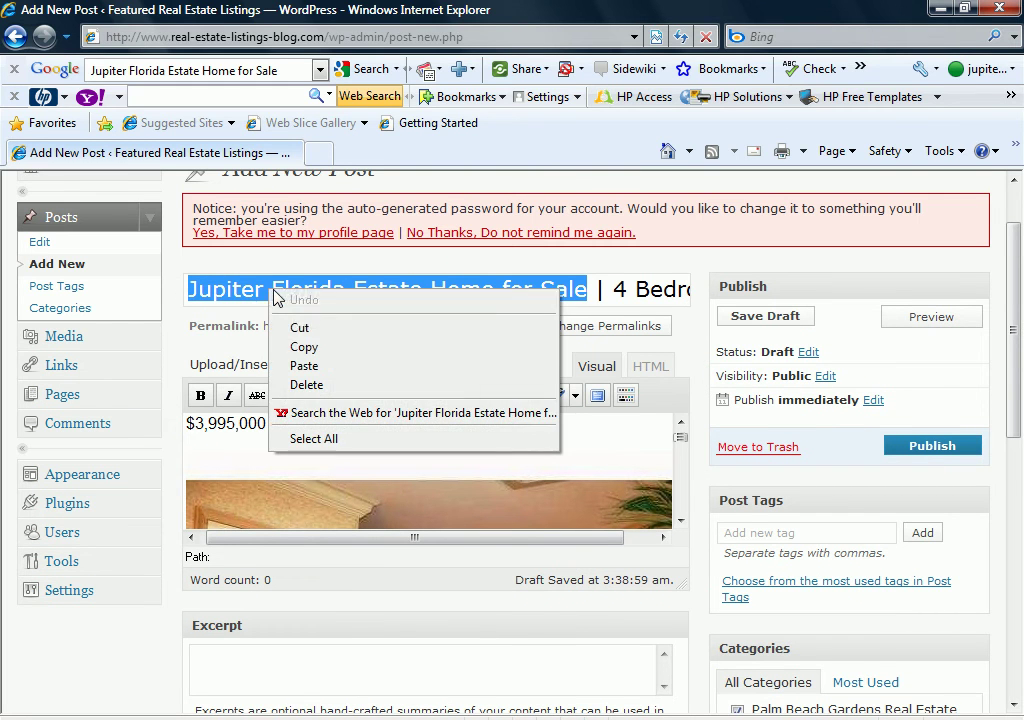
pyautogui.click(317, 347)
pyautogui.click(722, 533)
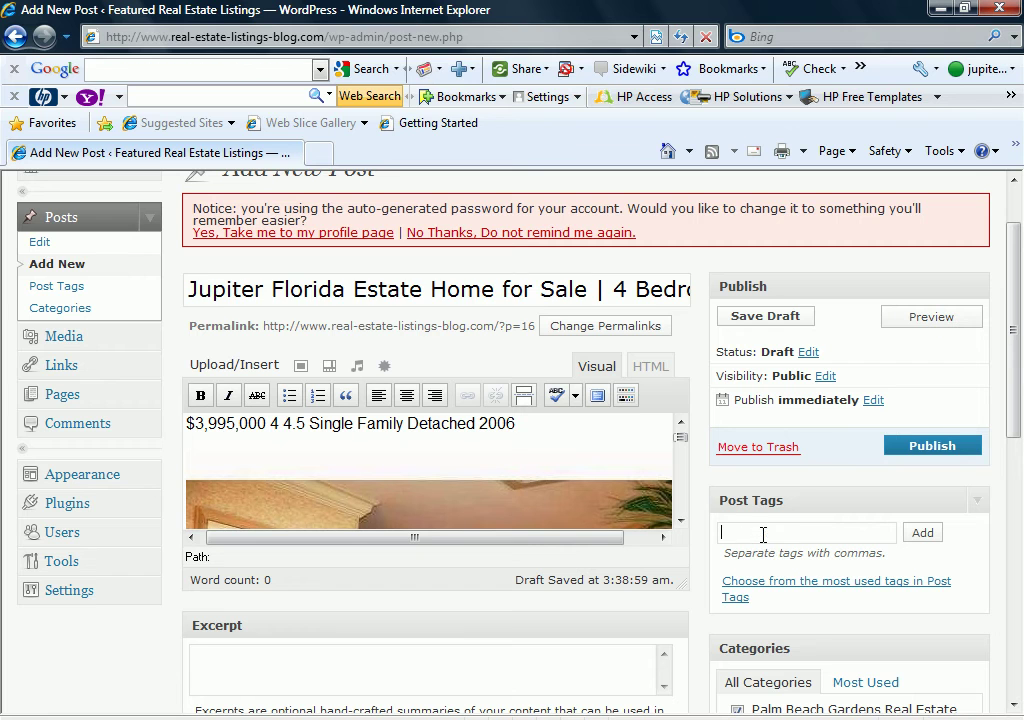
pyautogui.rightClick(760, 540)
pyautogui.click(814, 624)
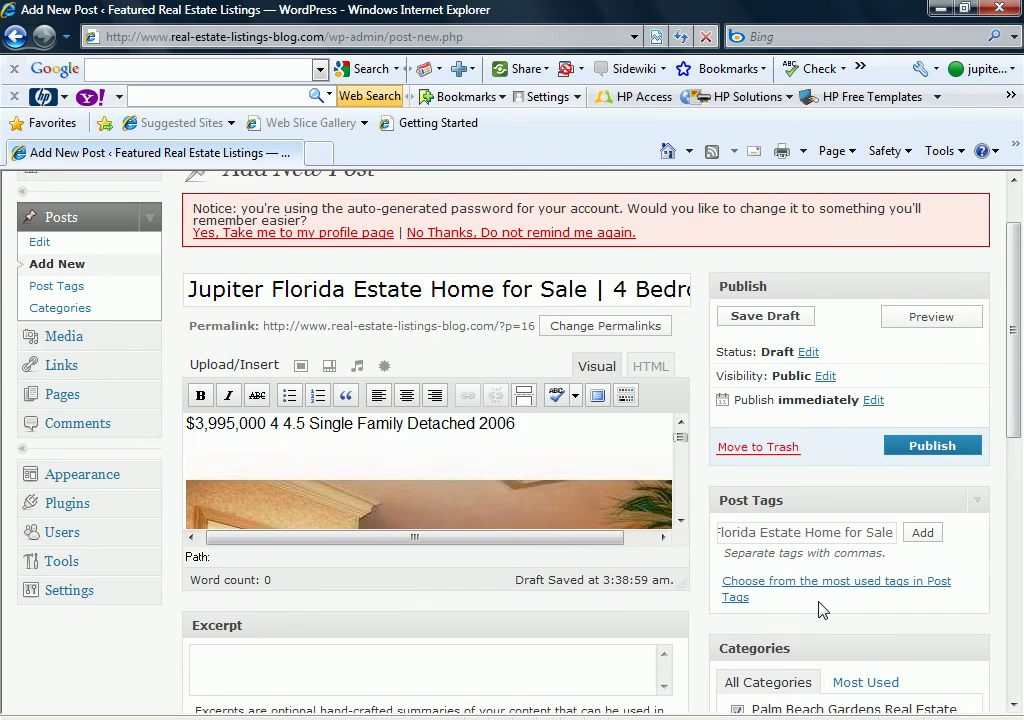
# Step: Append the tags "Jupiter fl home for sale" and "jupiter fl estate home", and add all entered tags to the post
pyautogui.write(', Jupit')
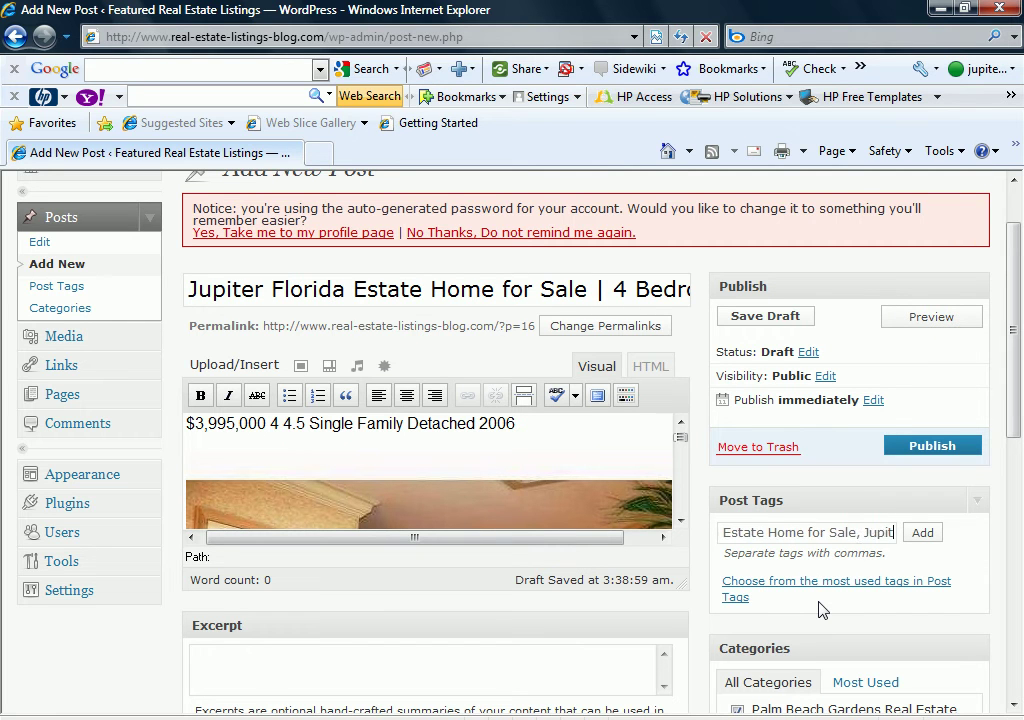
pyautogui.write('er')
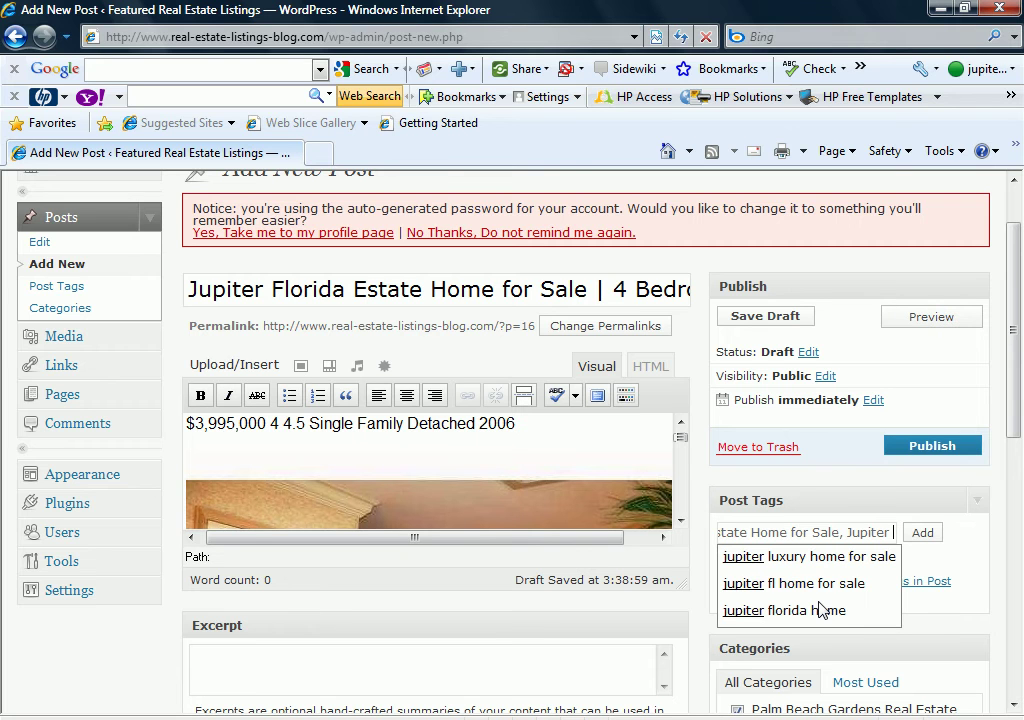
pyautogui.write(' fl ')
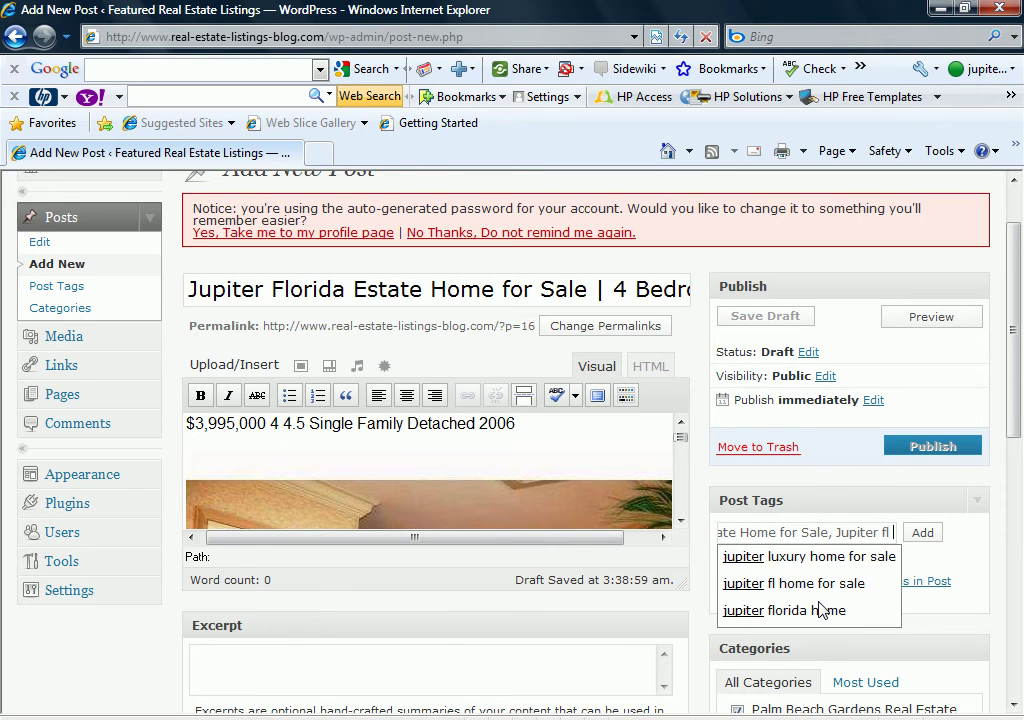
pyautogui.write('home for sale, j')
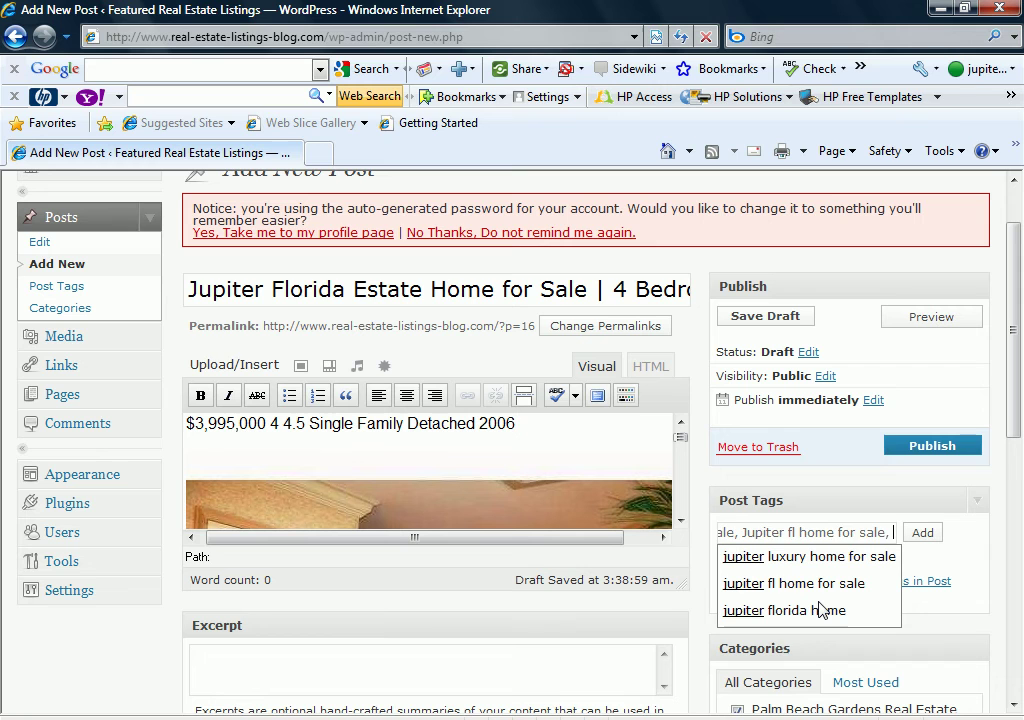
pyautogui.write('upiter fl')
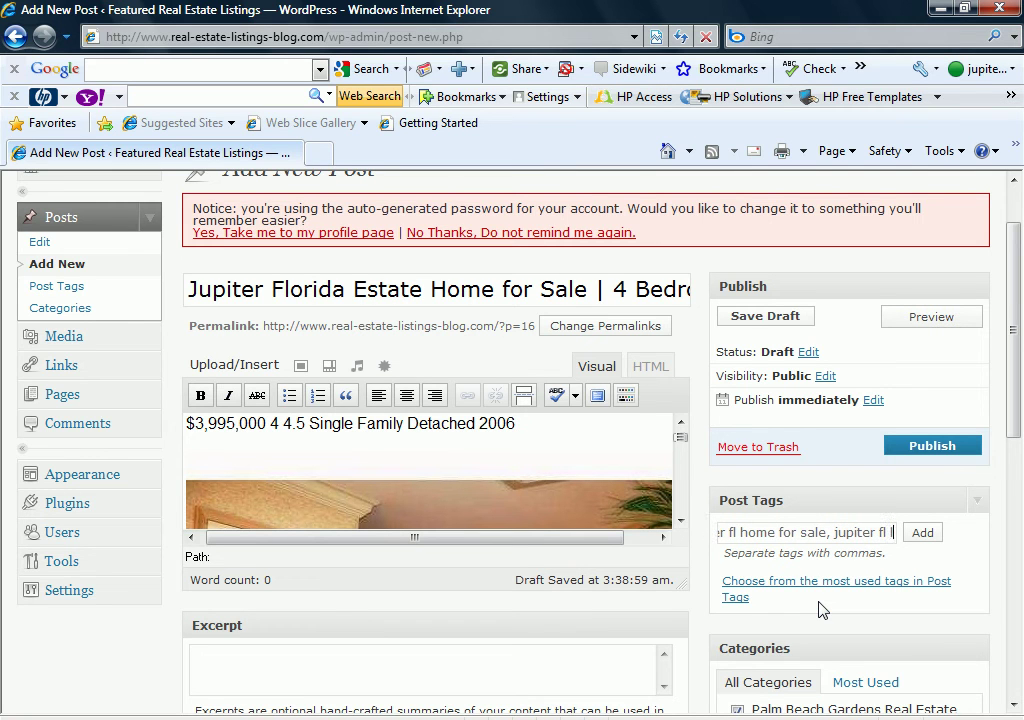
pyautogui.write(' estate home')
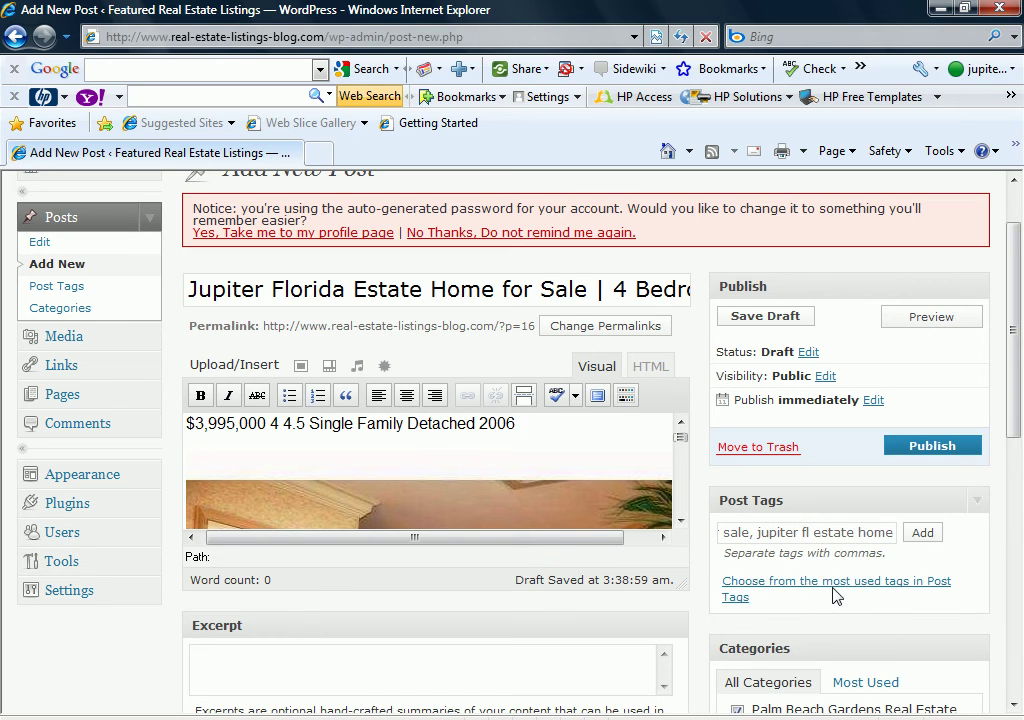
pyautogui.click(922, 533)
# Step: Check the post's tags and categories, and publish the post
pyautogui.scroll(-3, 943, 530)
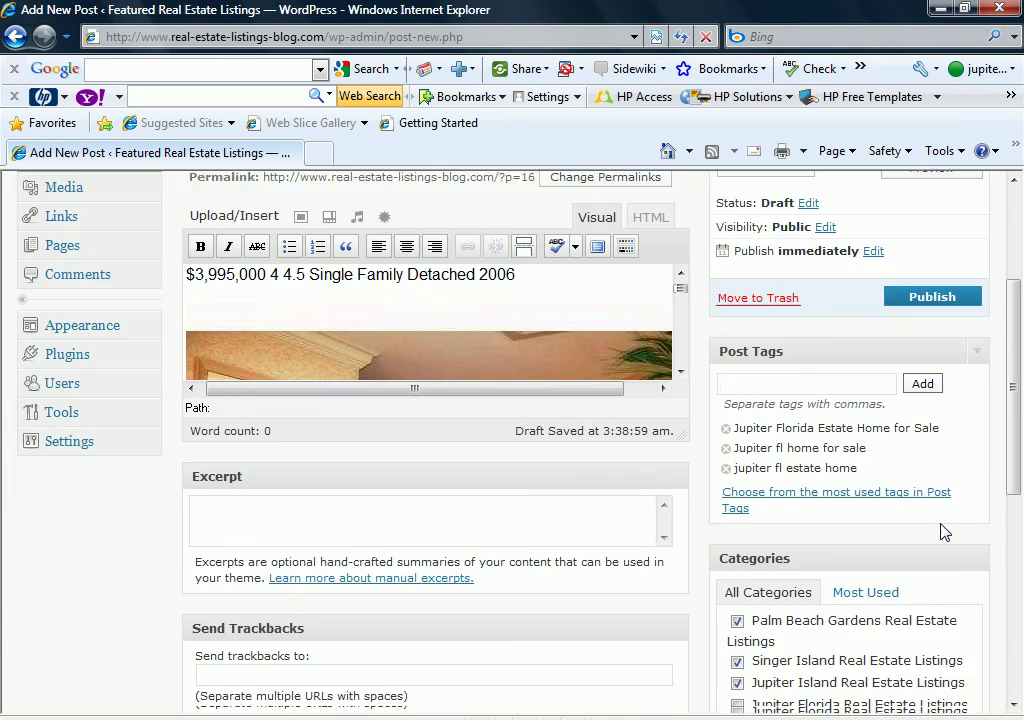
pyautogui.scroll(-3, 705, 507)
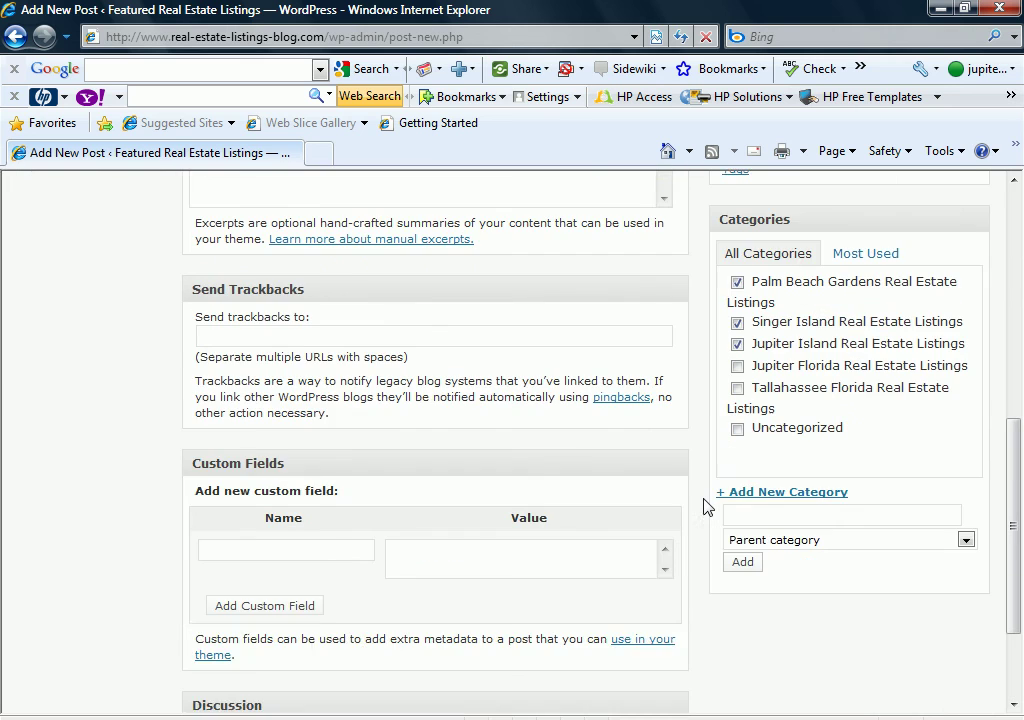
pyautogui.scroll(1, 705, 507)
pyautogui.scroll(-1, 705, 507)
pyautogui.scroll(4, 705, 507)
pyautogui.scroll(-5, 705, 507)
pyautogui.scroll(7, 705, 507)
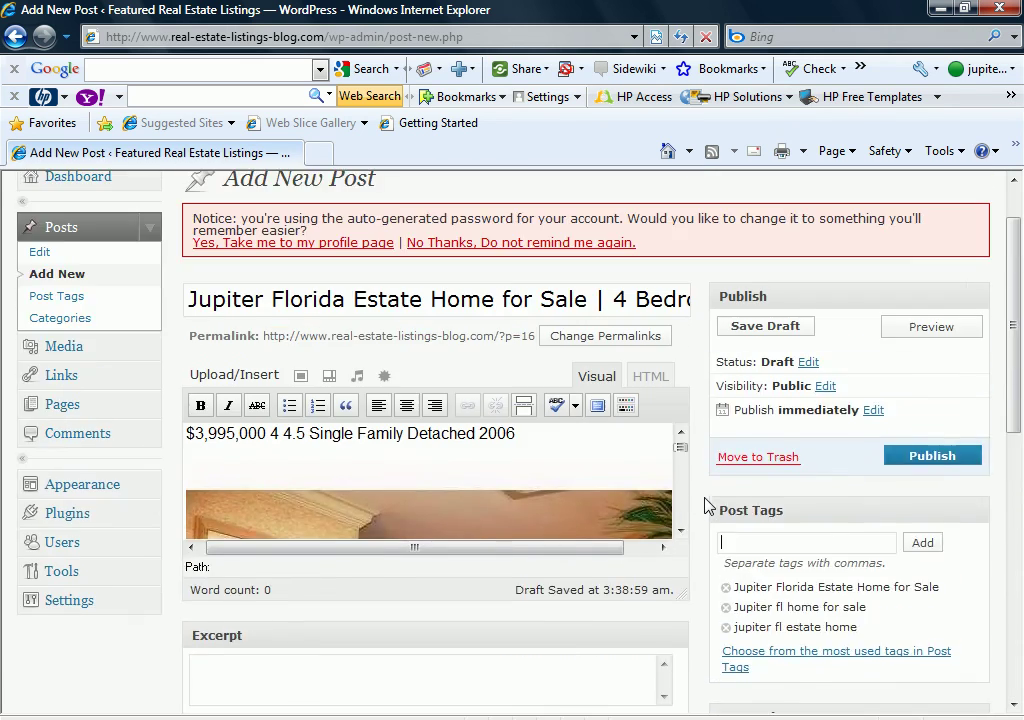
pyautogui.click(922, 459)
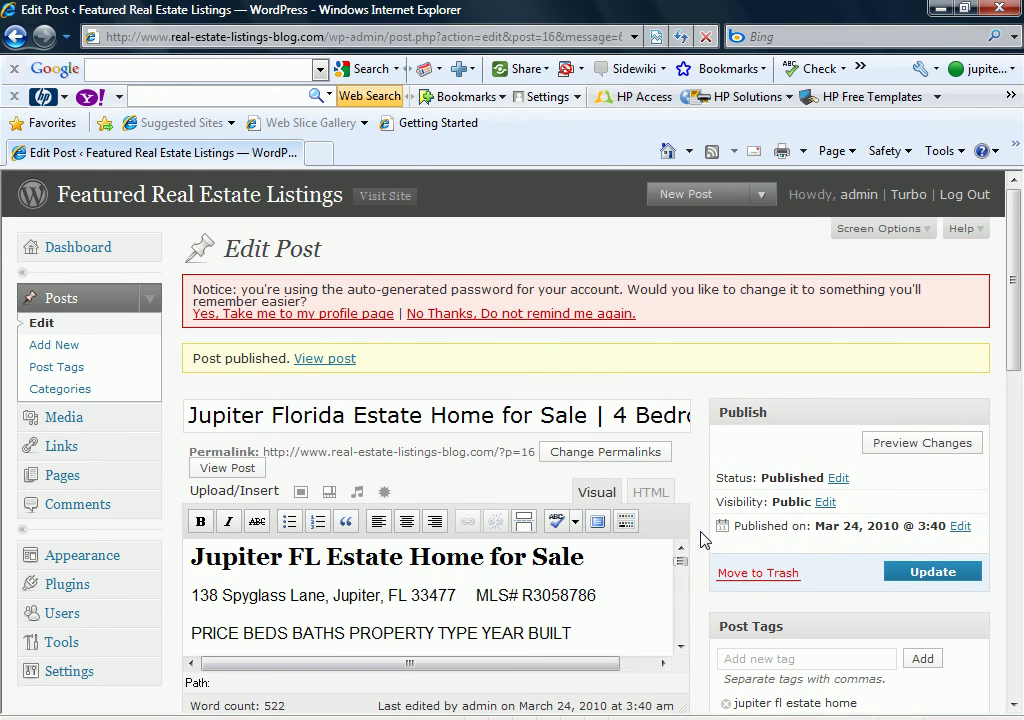
pyautogui.scroll(-3, 700, 541)
pyautogui.scroll(-8, 582, 425)
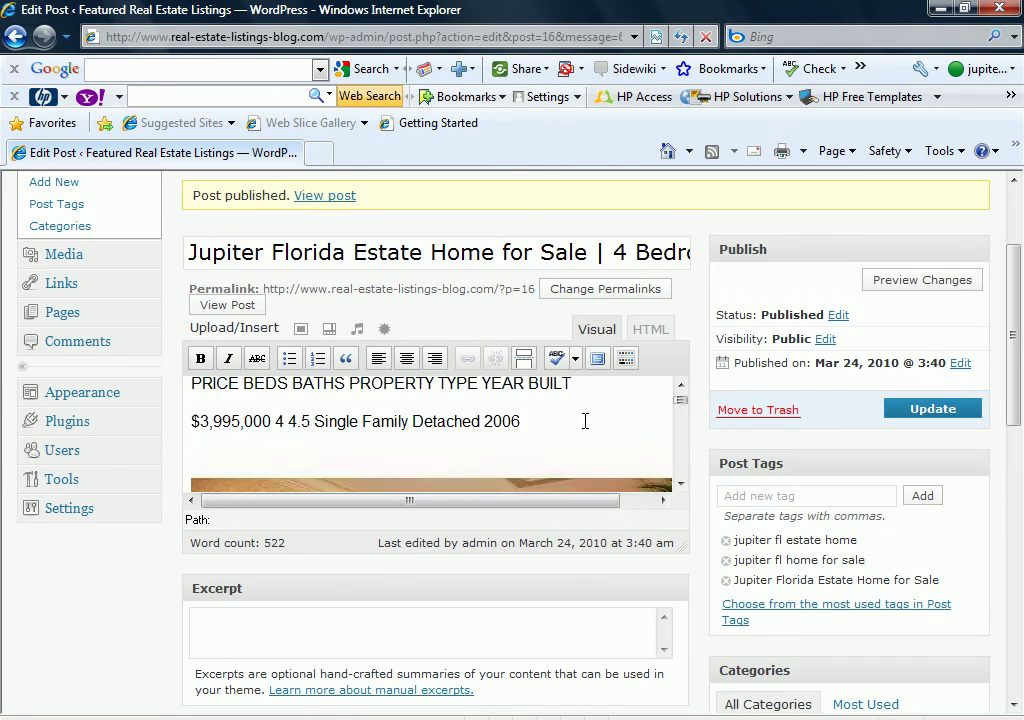
pyautogui.scroll(-3, 584, 430)
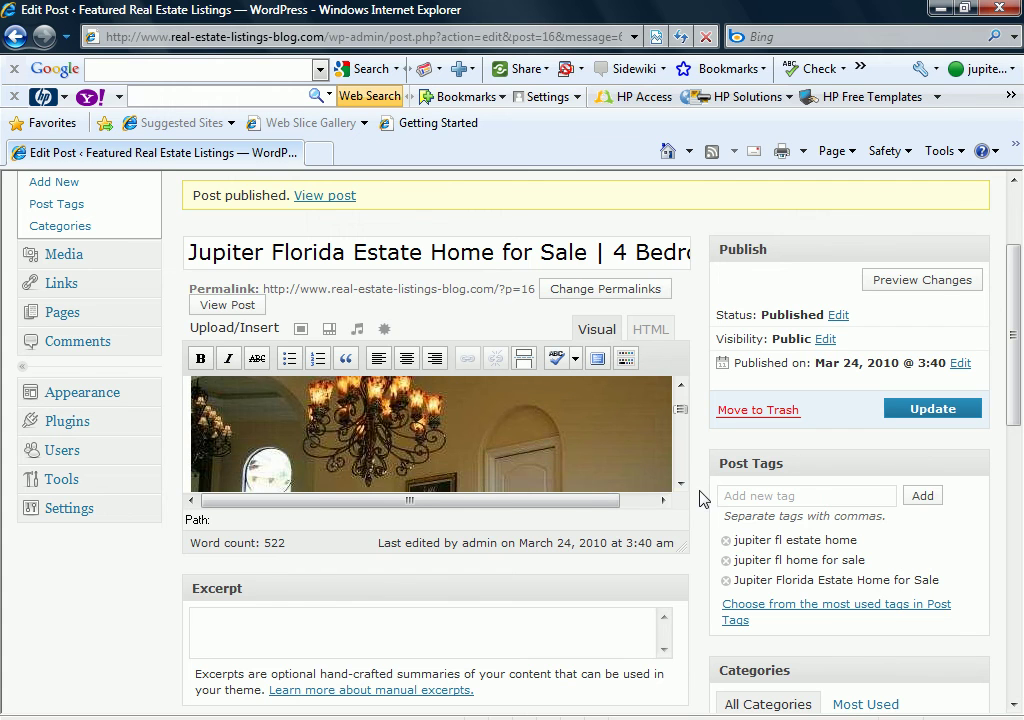
pyautogui.scroll(-12, 702, 496)
pyautogui.scroll(13, 702, 496)
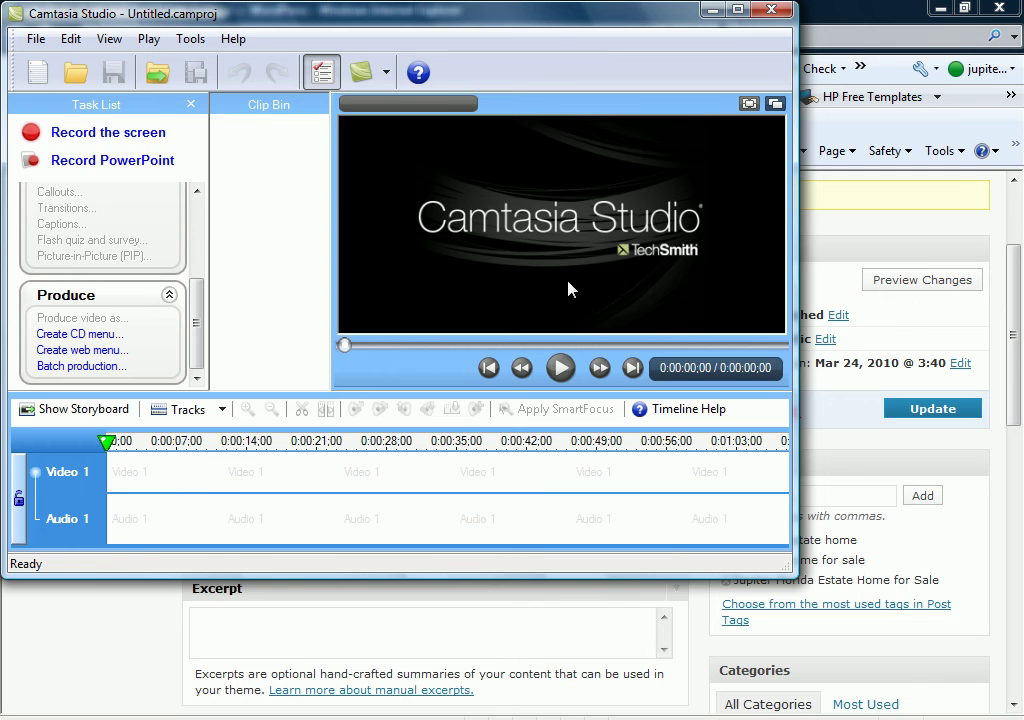
pyautogui.click(711, 11)
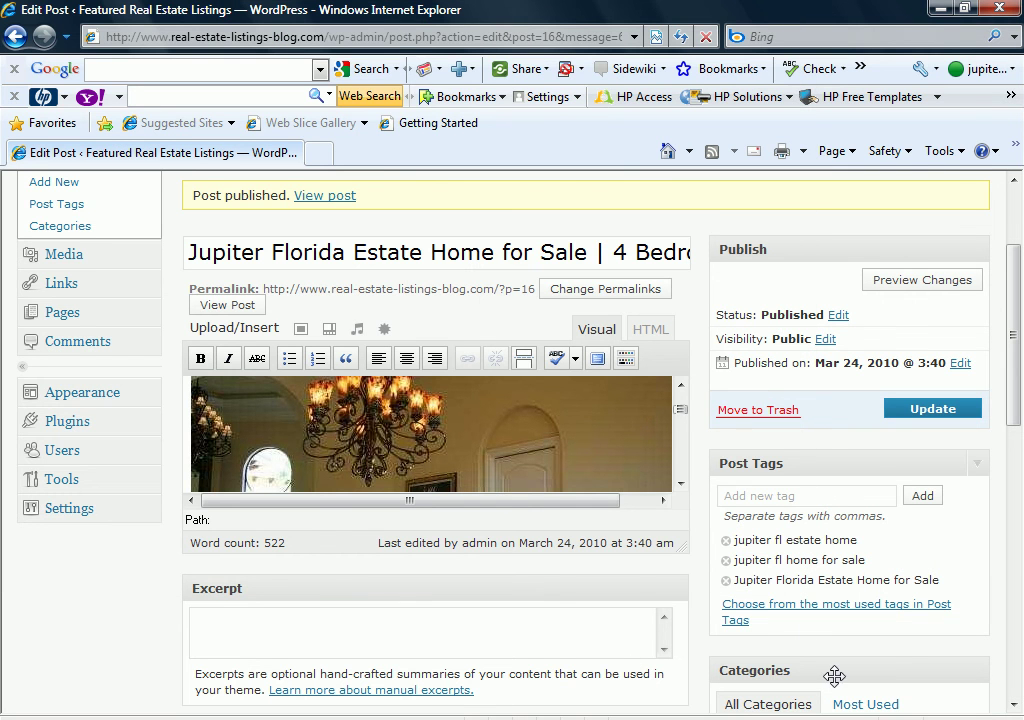
pyautogui.moveTo(748, 719)
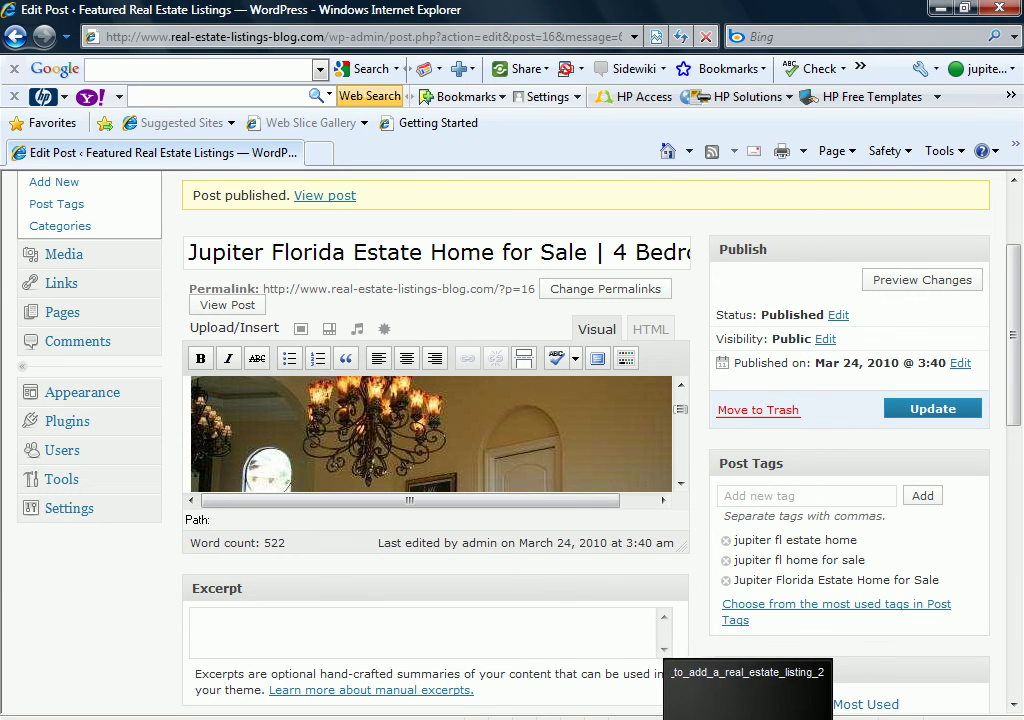